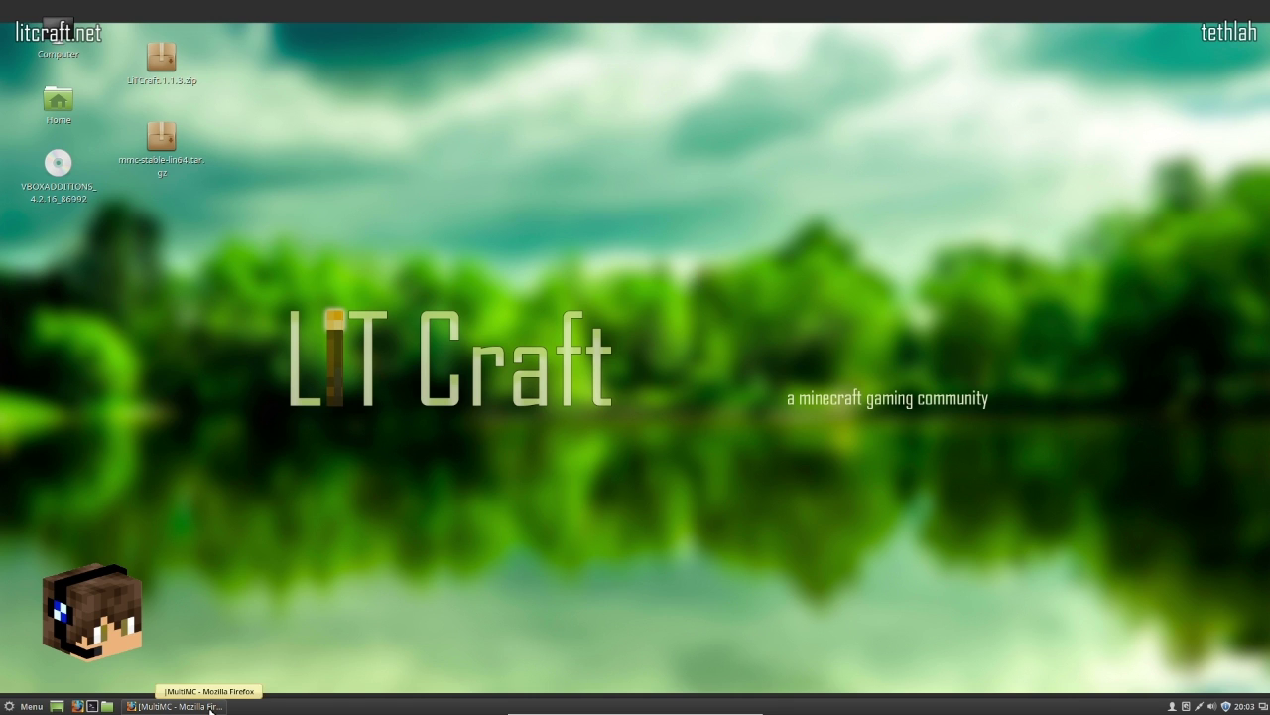
# Bring up the MultiMC page in Firefox and save the 64-bit Linux download, mmc-stable-lin64.tar.gz.
pyautogui.click(173, 706)
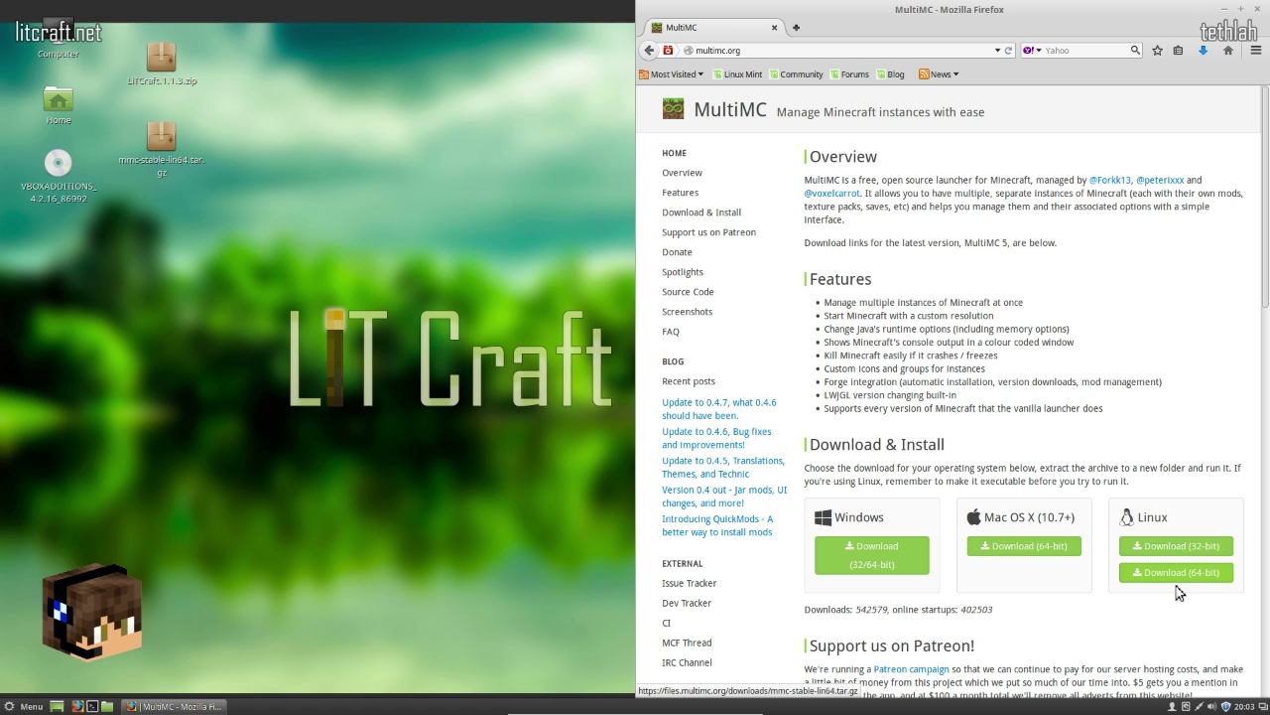
pyautogui.click(1134, 574)
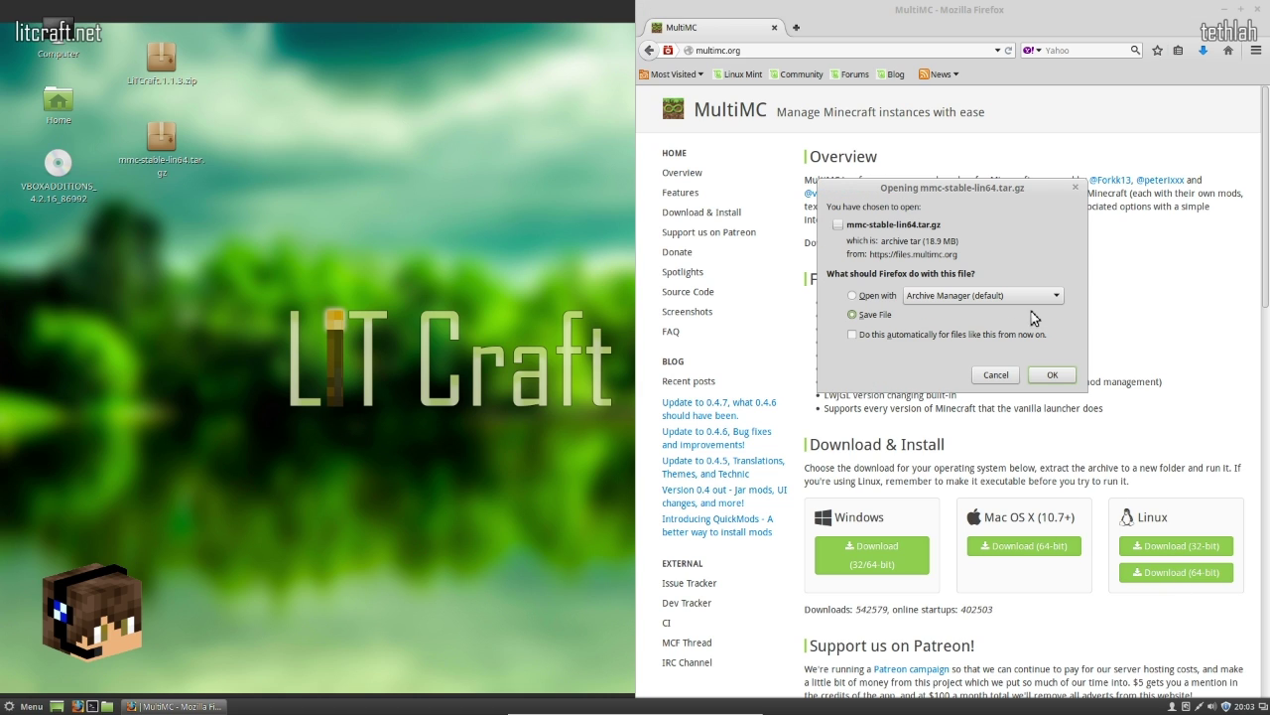
pyautogui.click(1051, 378)
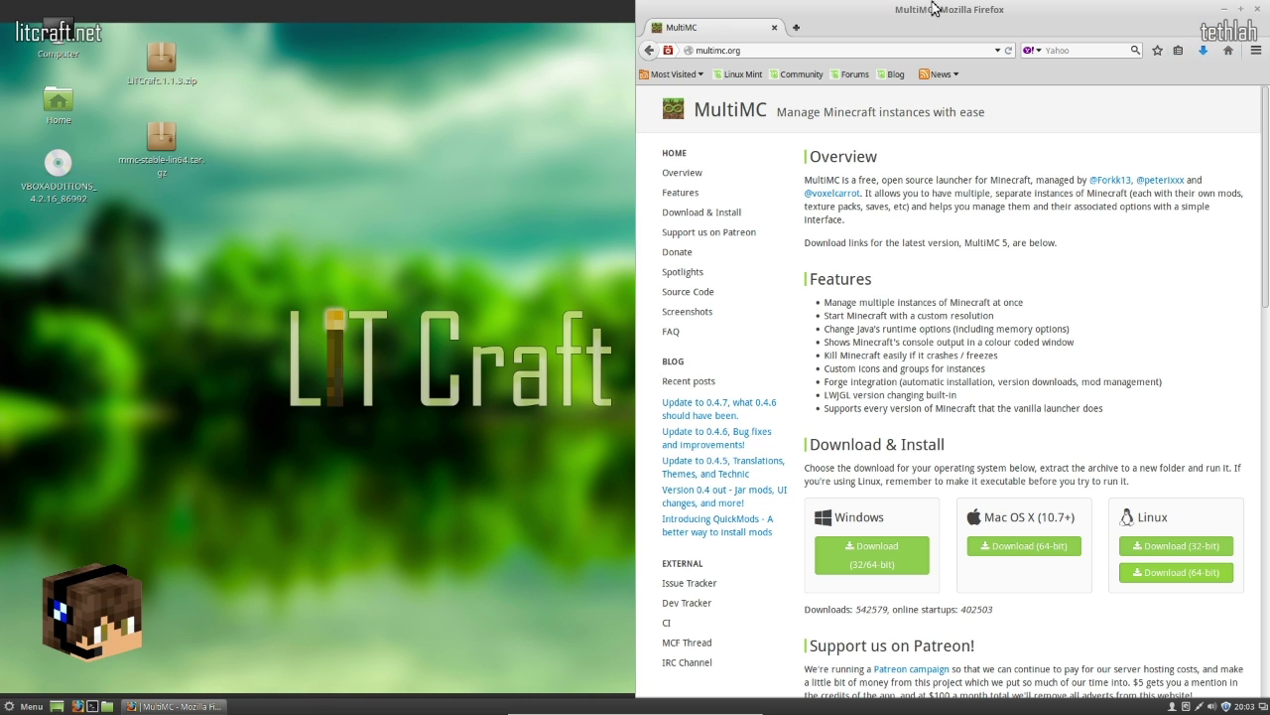
pyautogui.click(407, 164)
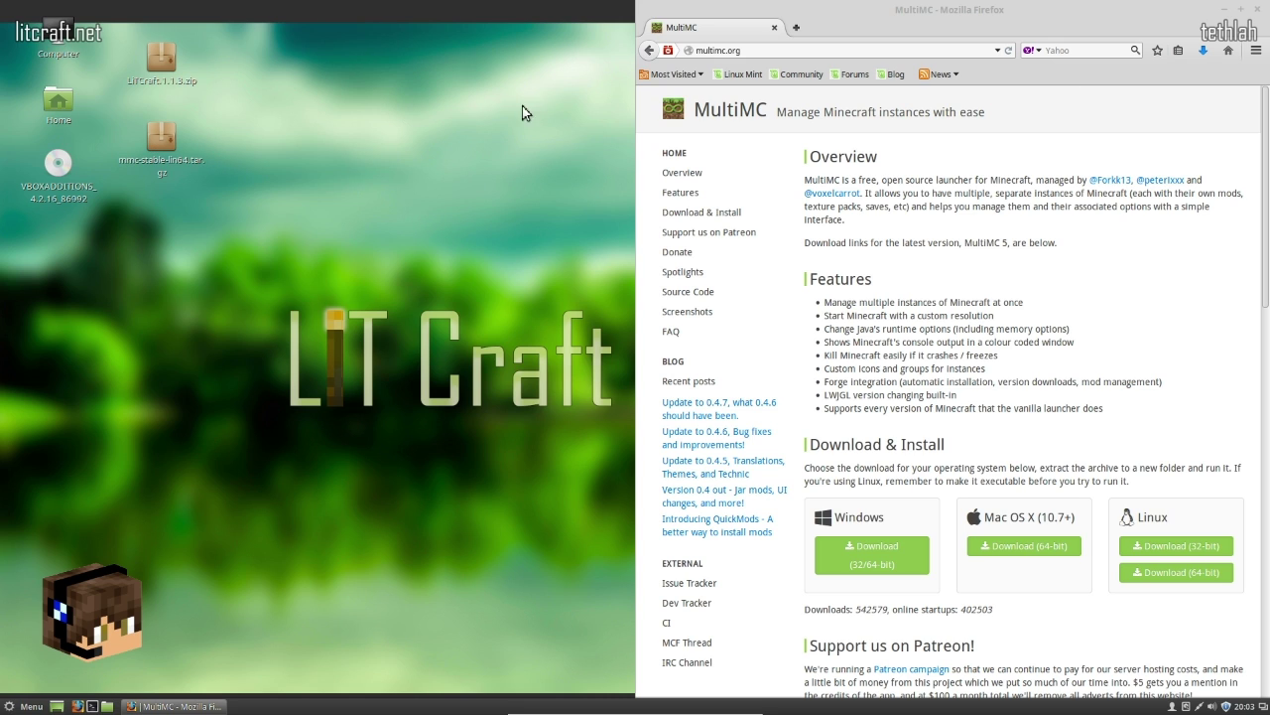
# Extract the MultiMC folder from mmc-stable-lin64.tar.gz onto the desktop and close the archive.
pyautogui.doubleClick(158, 149)
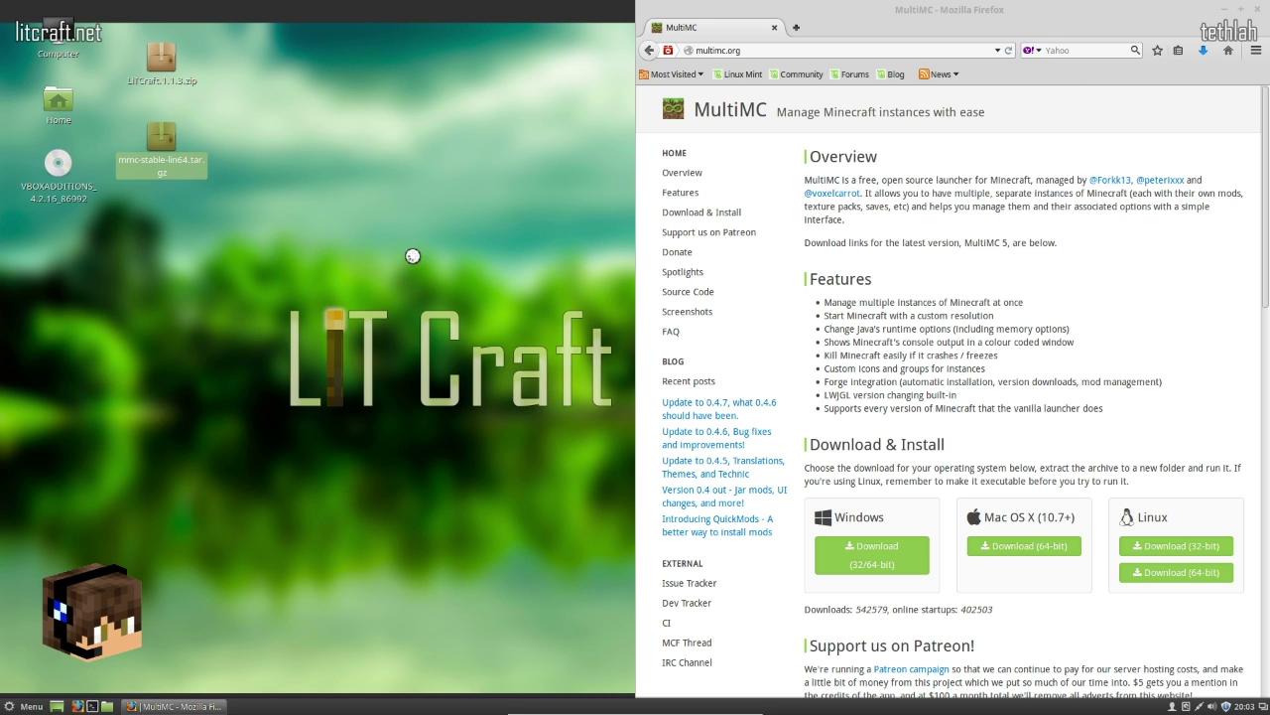
pyautogui.doubleClick(71, 129)
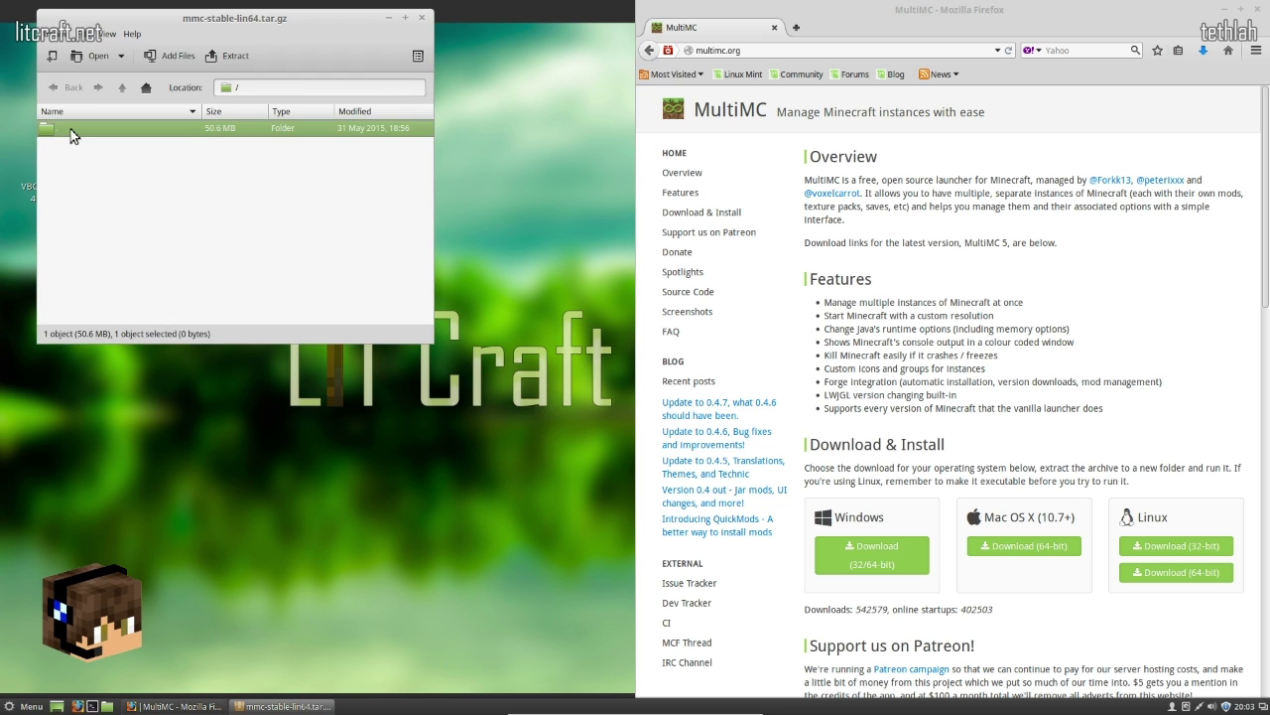
pyautogui.moveTo(84, 134); pyautogui.dragTo(164, 442)
pyautogui.moveTo(323, 22); pyautogui.dragTo(746, 105)
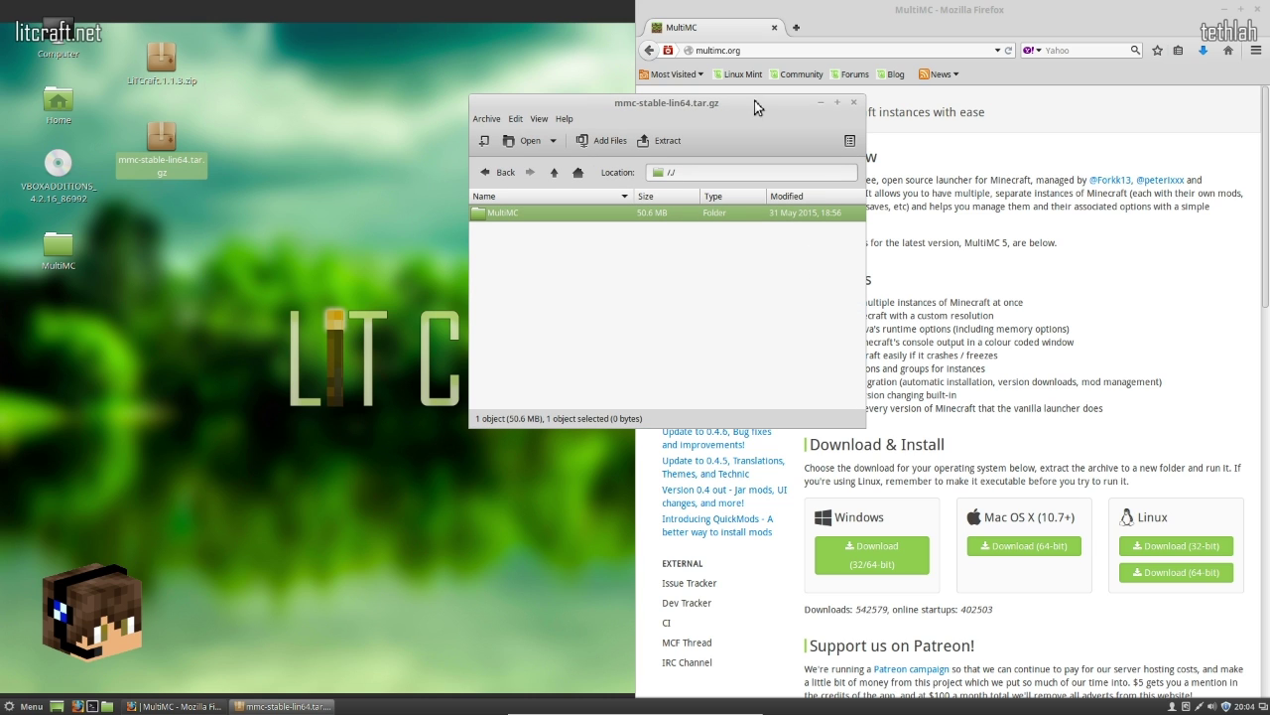
pyautogui.click(854, 102)
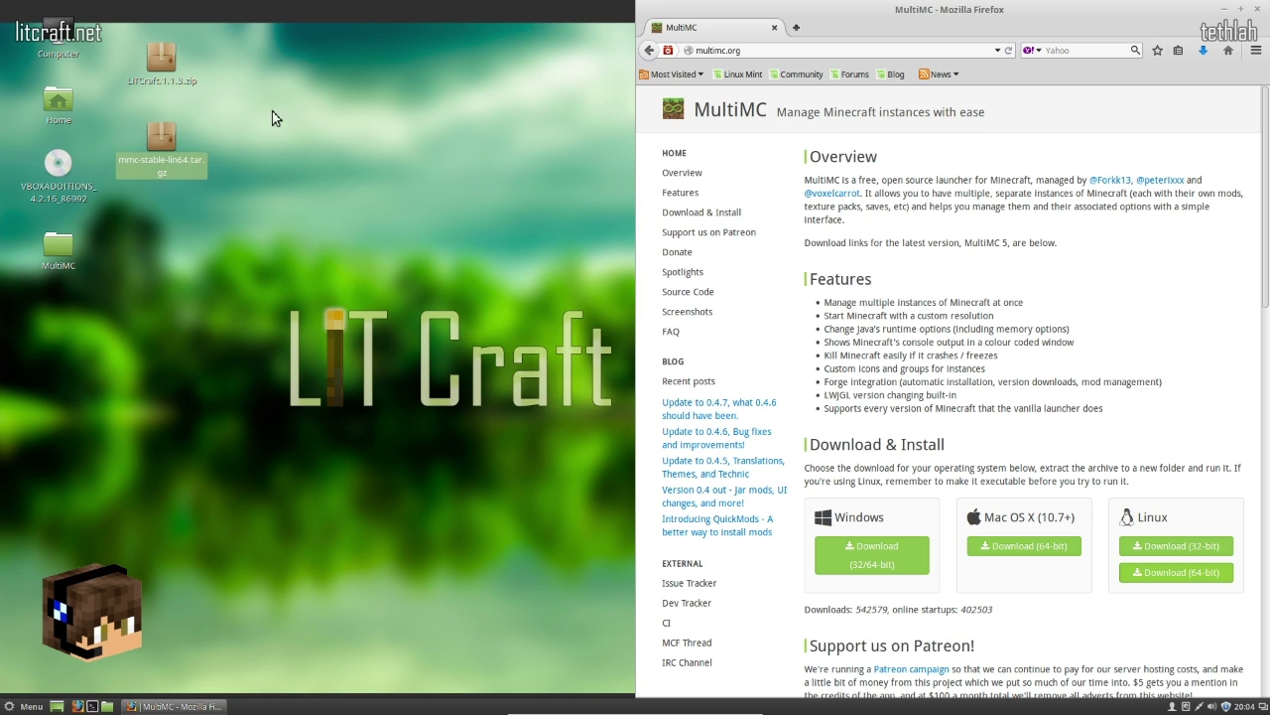
# Run the MultiMC executable from the extracted MultiMC folder on the desktop, in a terminal.
pyautogui.click(67, 260)
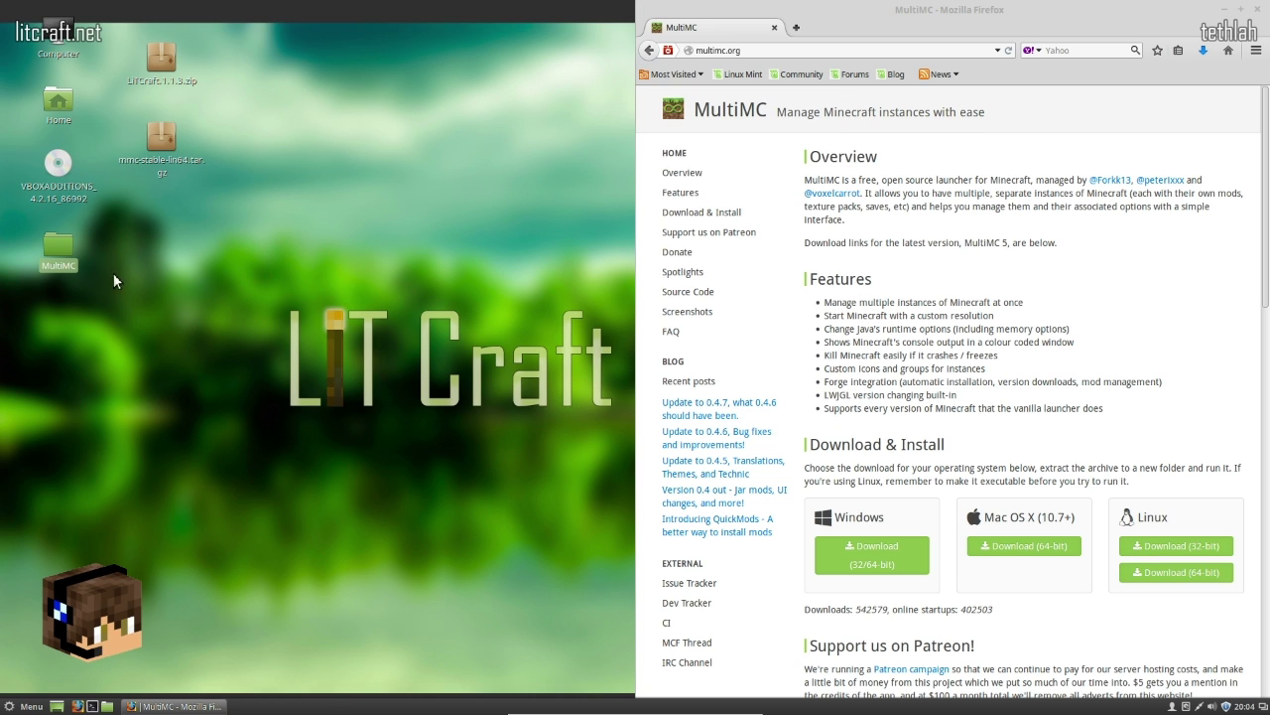
pyautogui.doubleClick(59, 253)
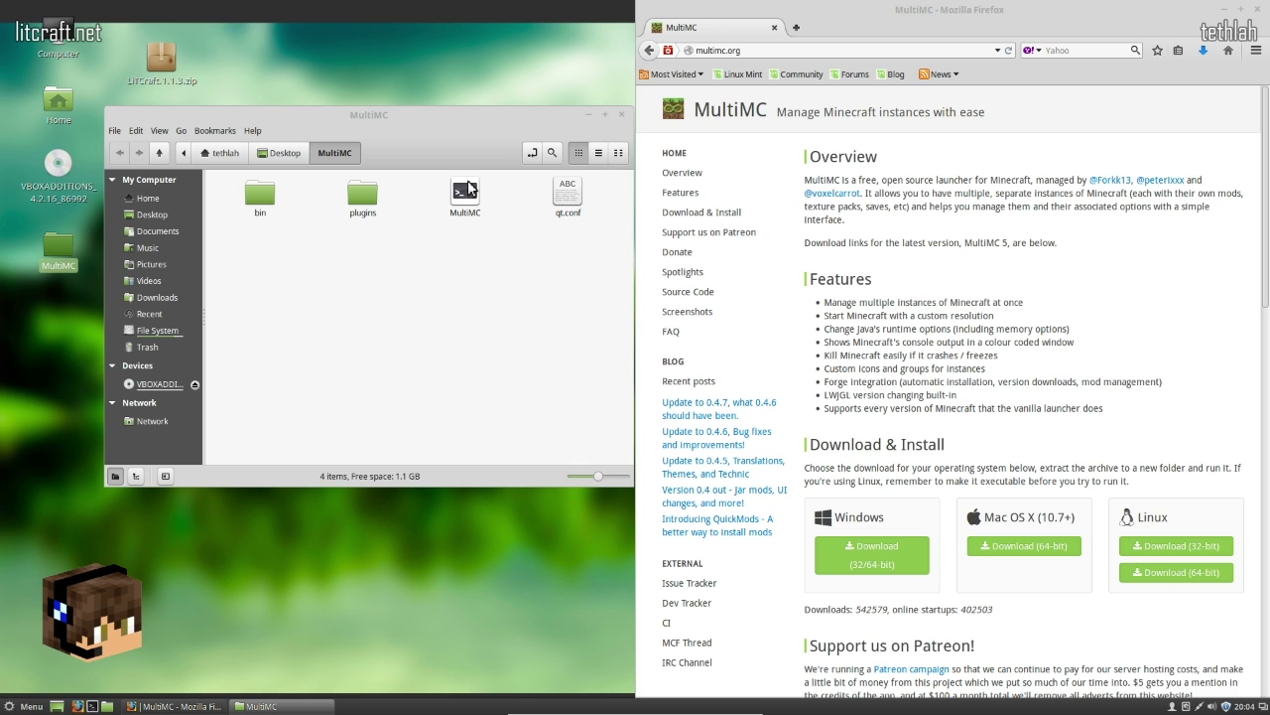
pyautogui.doubleClick(466, 195)
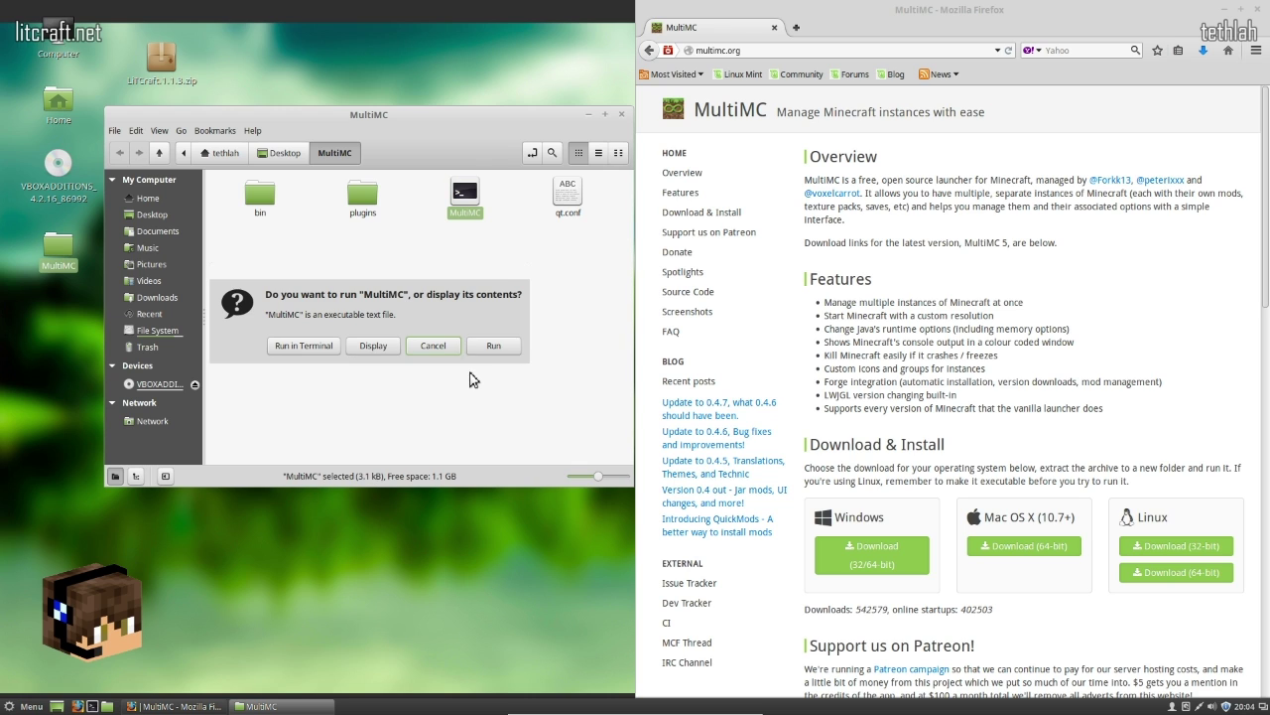
pyautogui.click(299, 345)
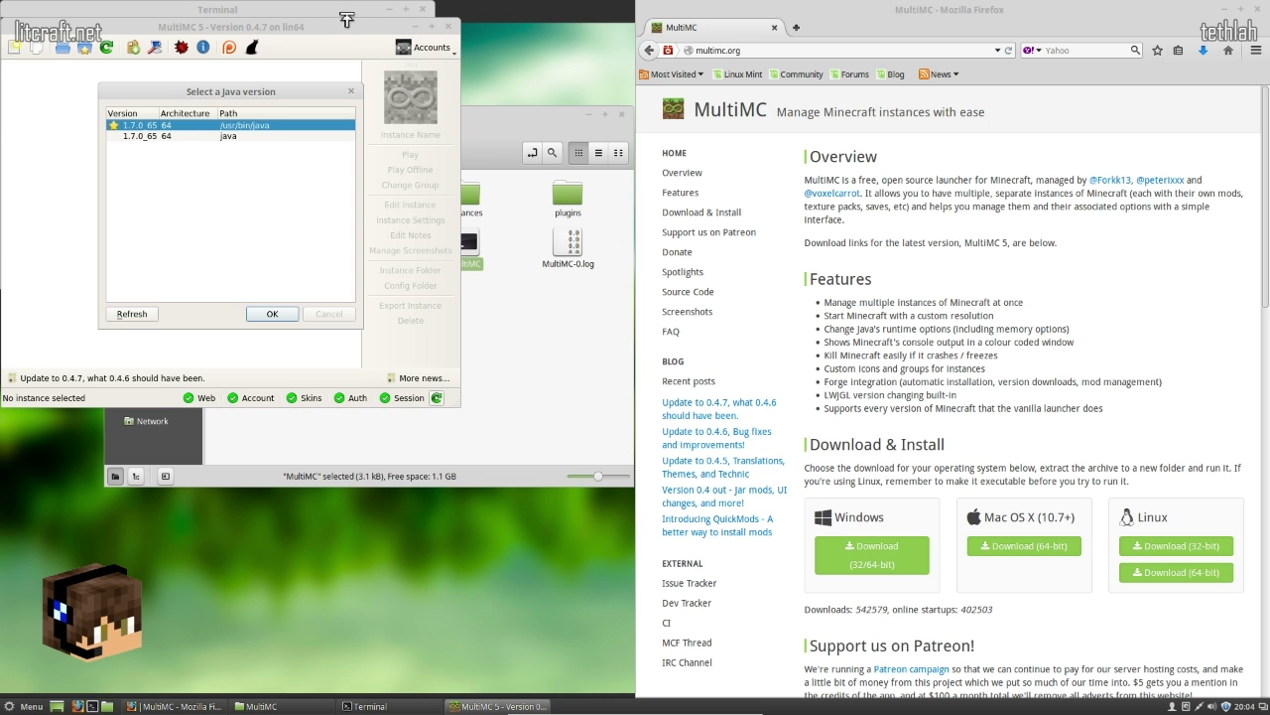
# Accept Java 1.7.0_65 at /usr/bin/java for MultiMC, and tidy the desktop by moving the windows apart and closing the MultiMC folder.
pyautogui.moveTo(586, 84); pyautogui.dragTo(1181, 89)
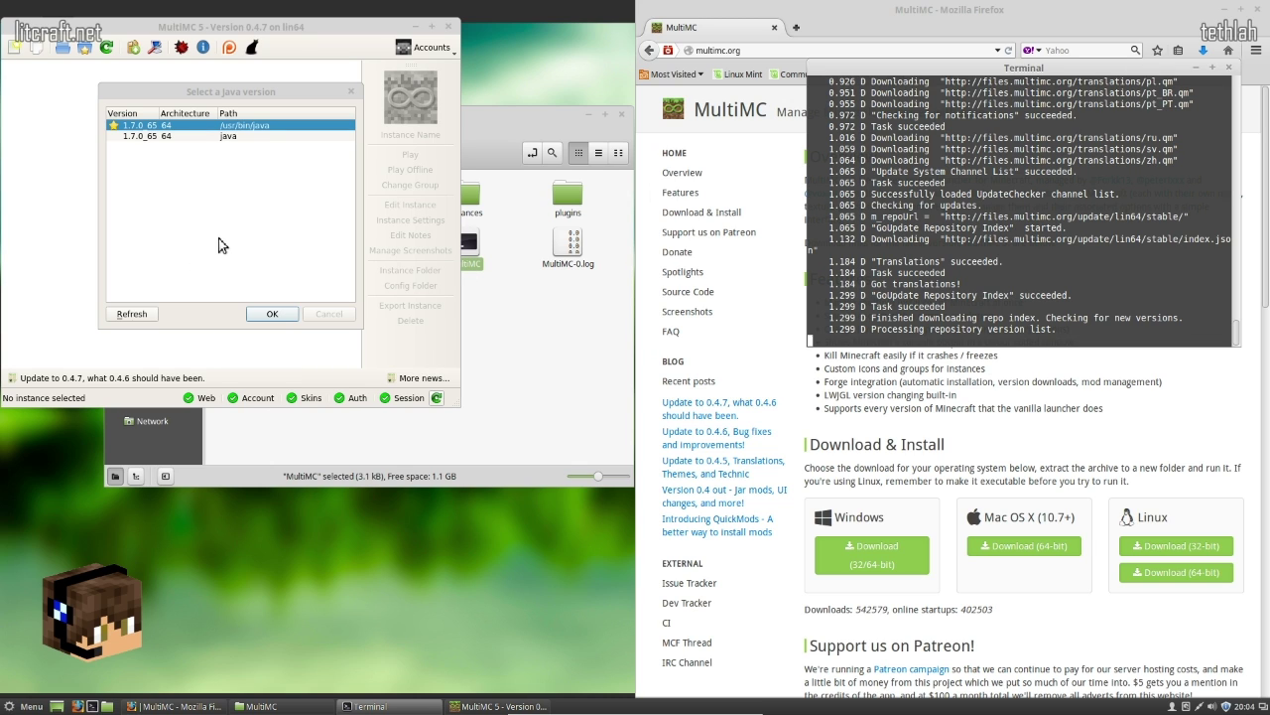
pyautogui.click(284, 314)
pyautogui.moveTo(353, 34); pyautogui.dragTo(614, 99)
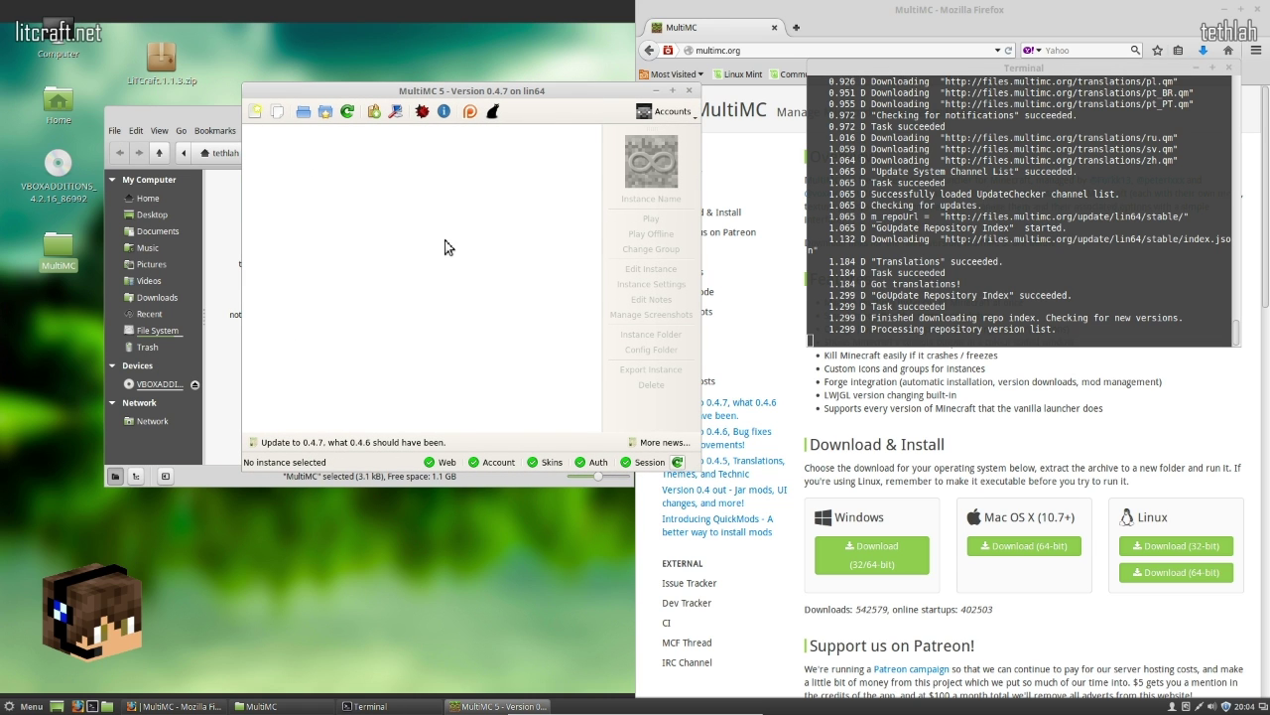
pyautogui.click(206, 120)
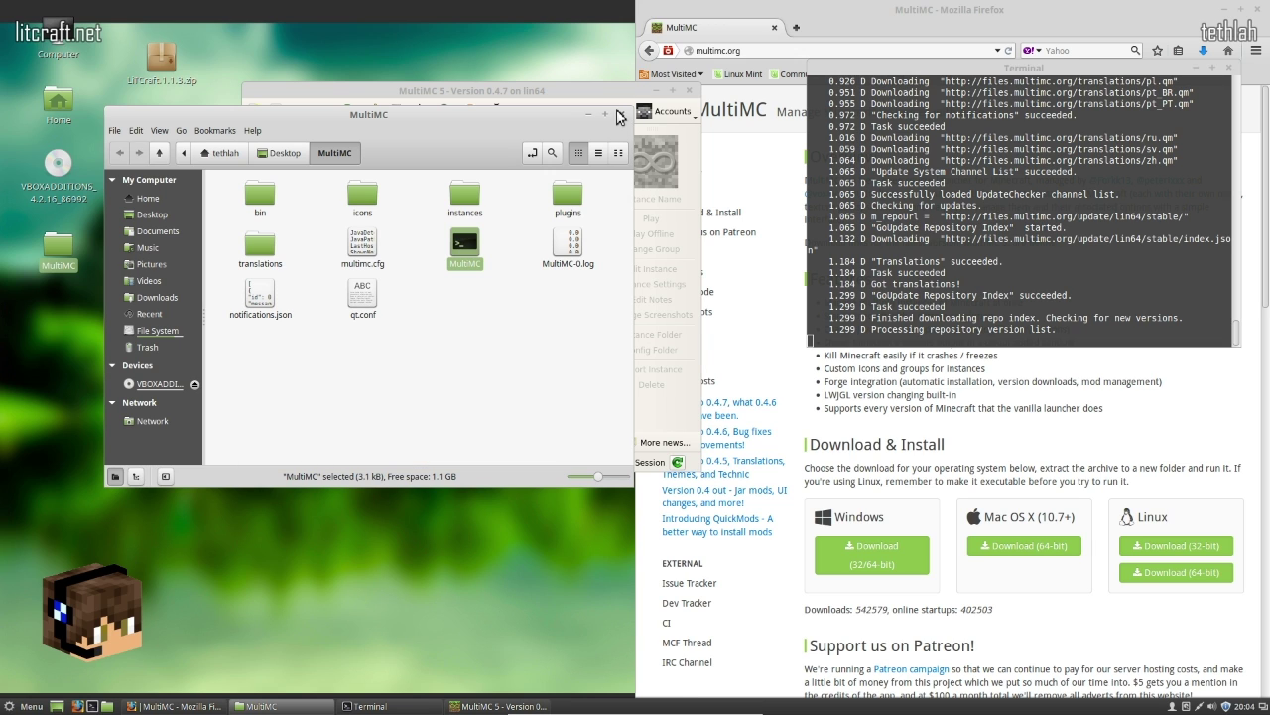
pyautogui.click(617, 116)
# Add a Mojang account in MultiMC's account management by entering the account username and password, and close the settings.
pyautogui.click(683, 113)
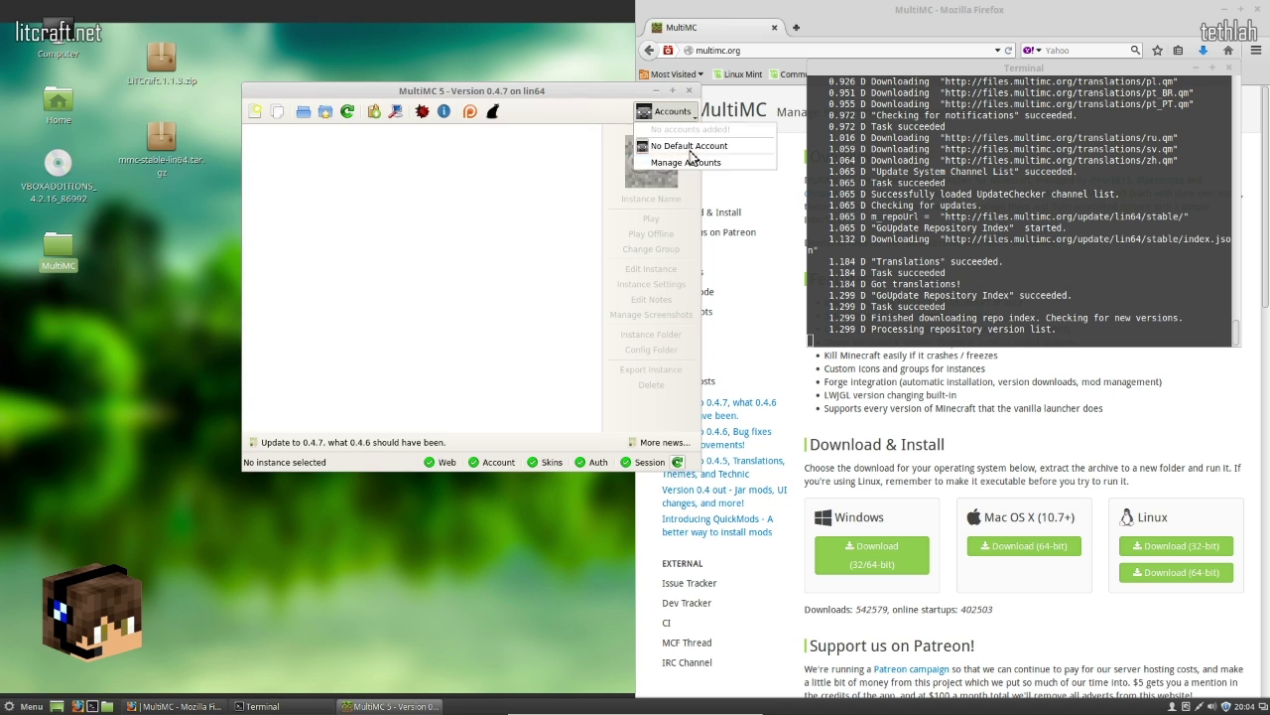
pyautogui.click(689, 149)
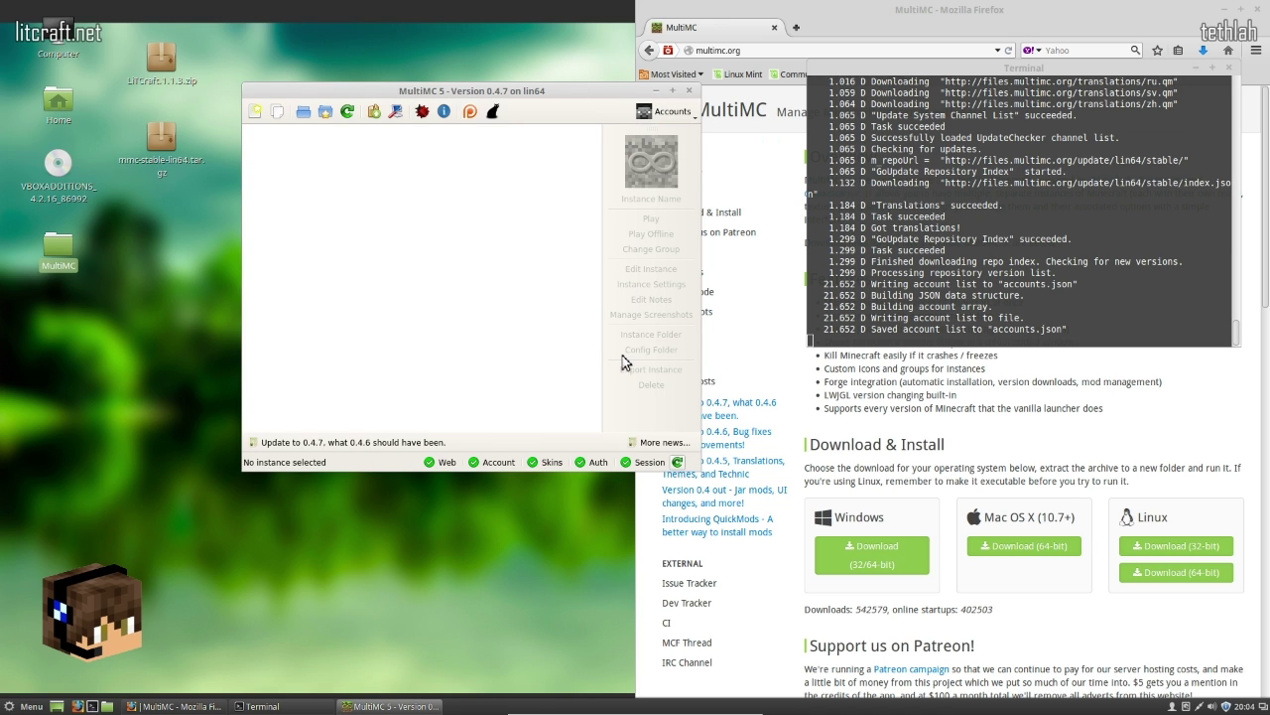
pyautogui.click(665, 113)
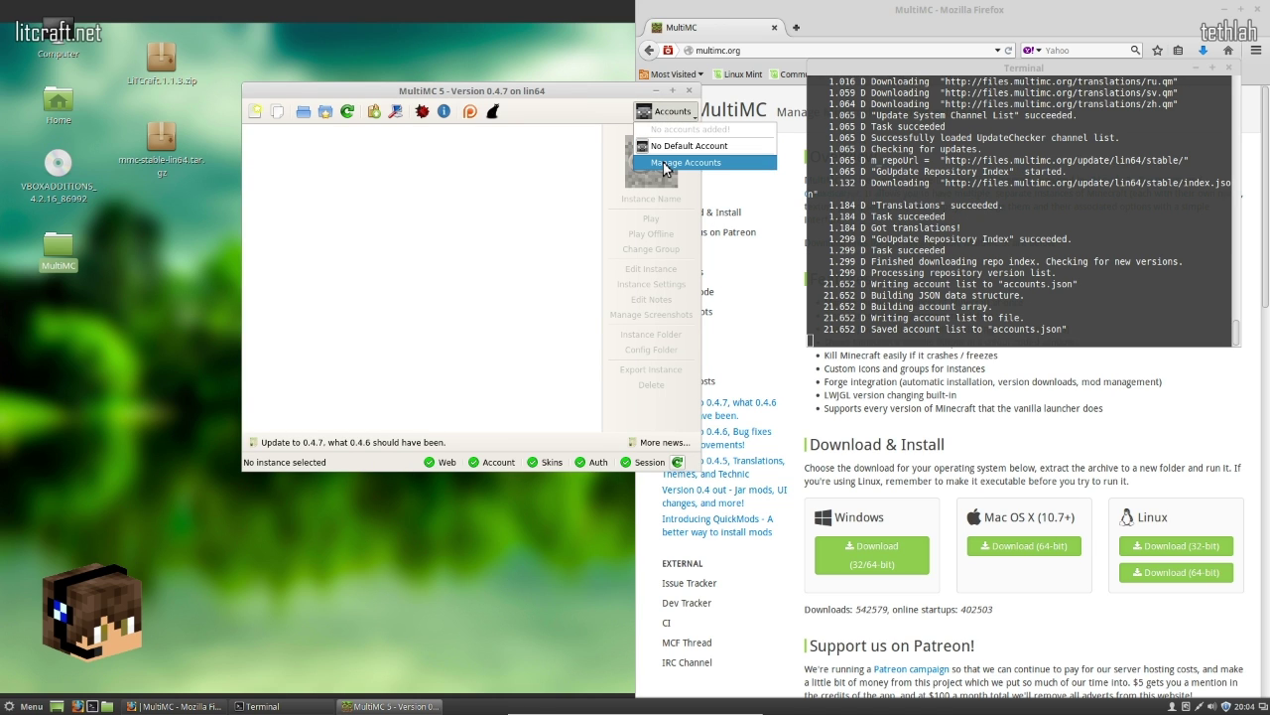
pyautogui.click(664, 164)
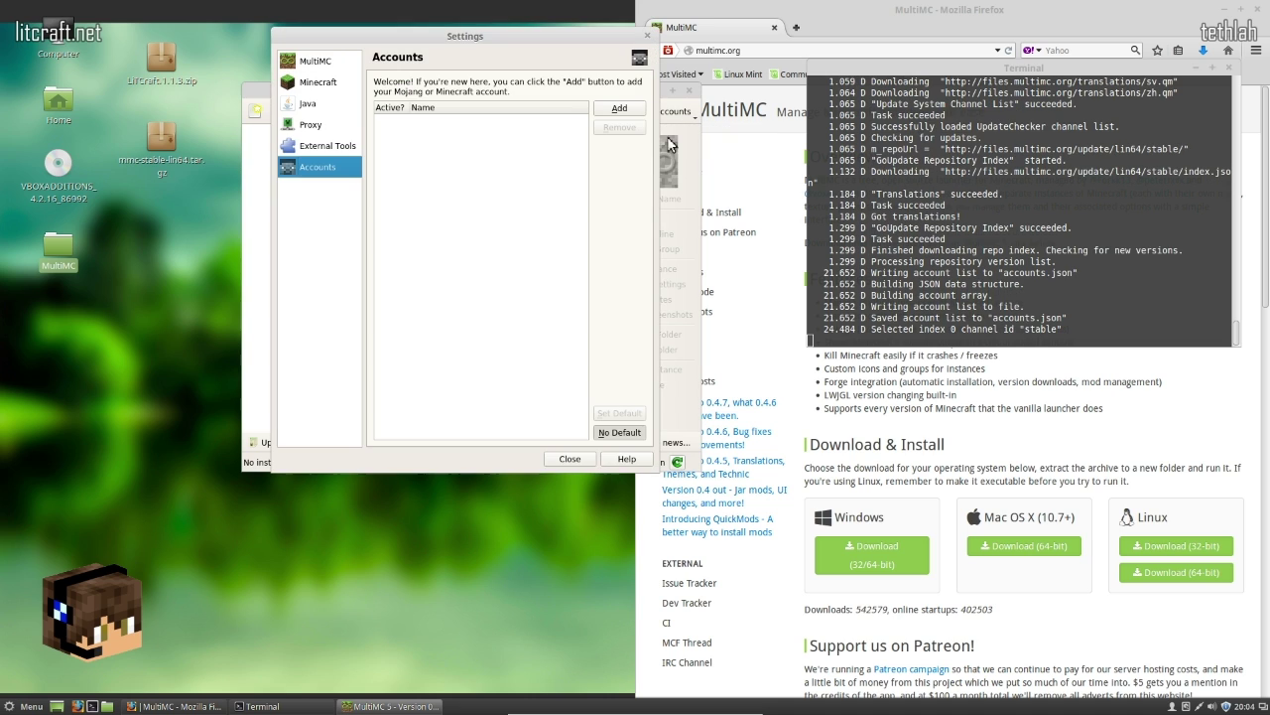
pyautogui.click(615, 107)
pyautogui.hotkey('ctrl', 'v')
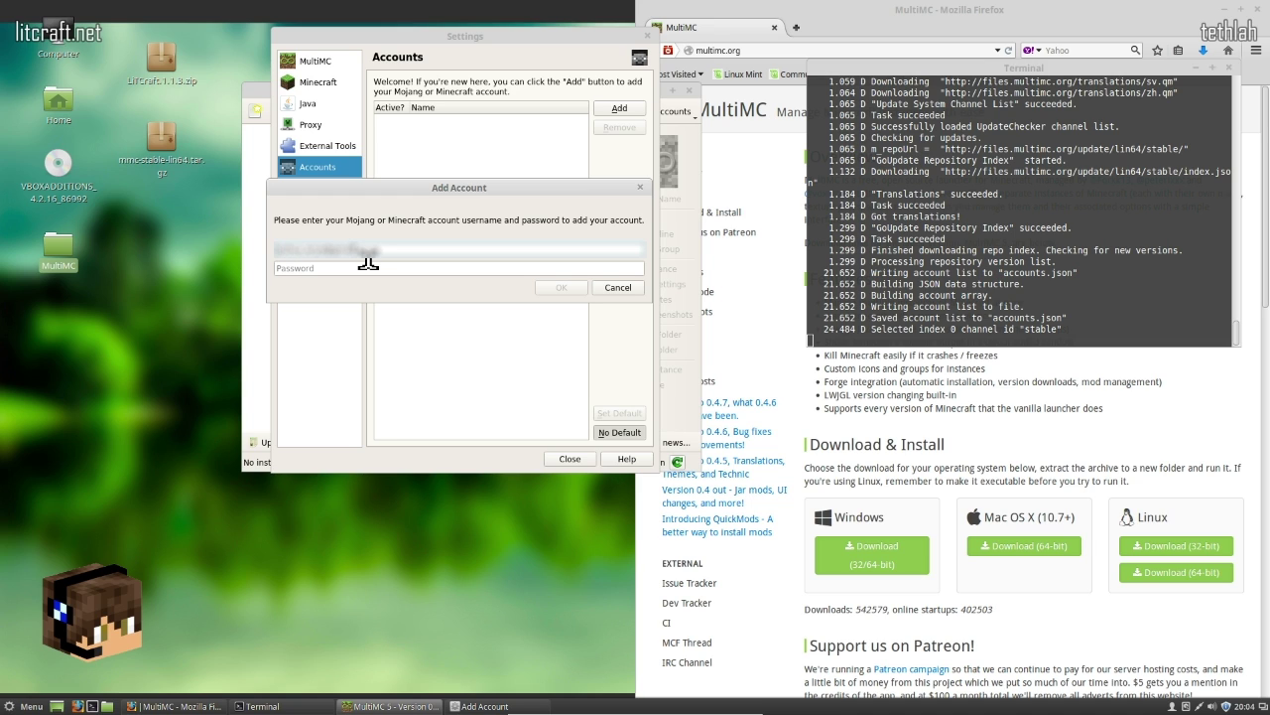
pyautogui.click(367, 266)
pyautogui.write('•')
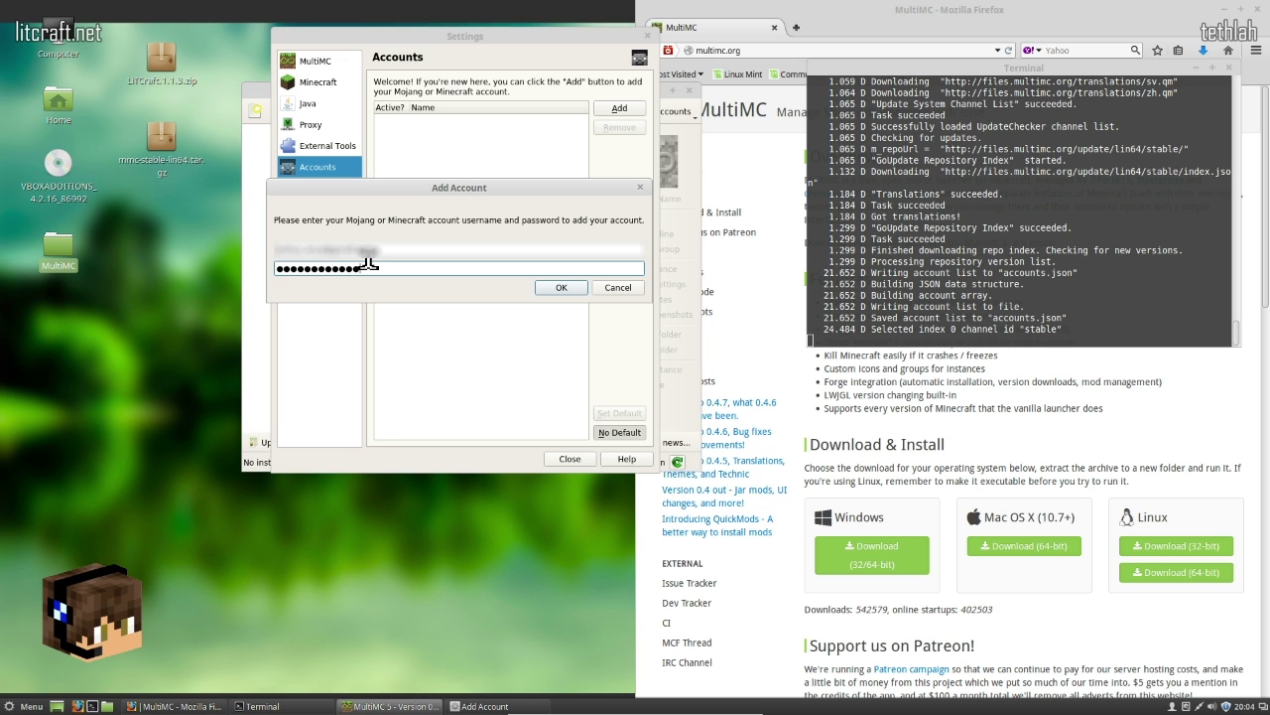
pyautogui.press('Return')
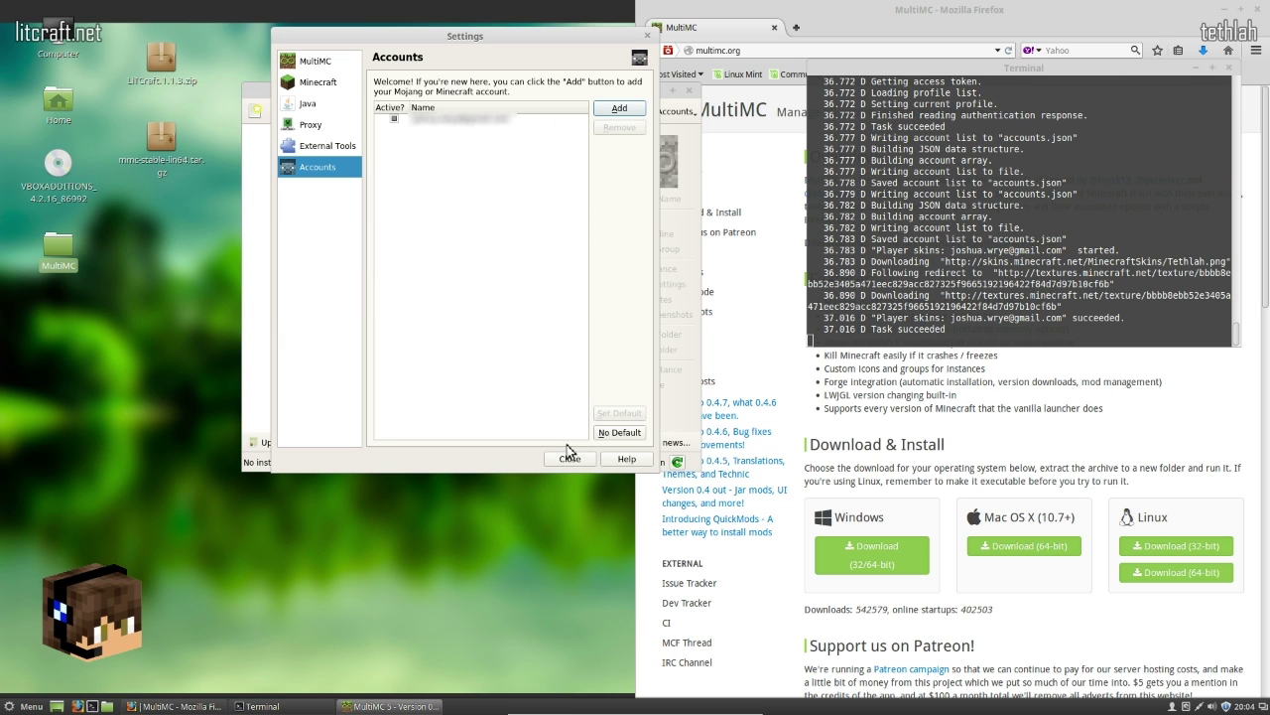
pyautogui.click(568, 458)
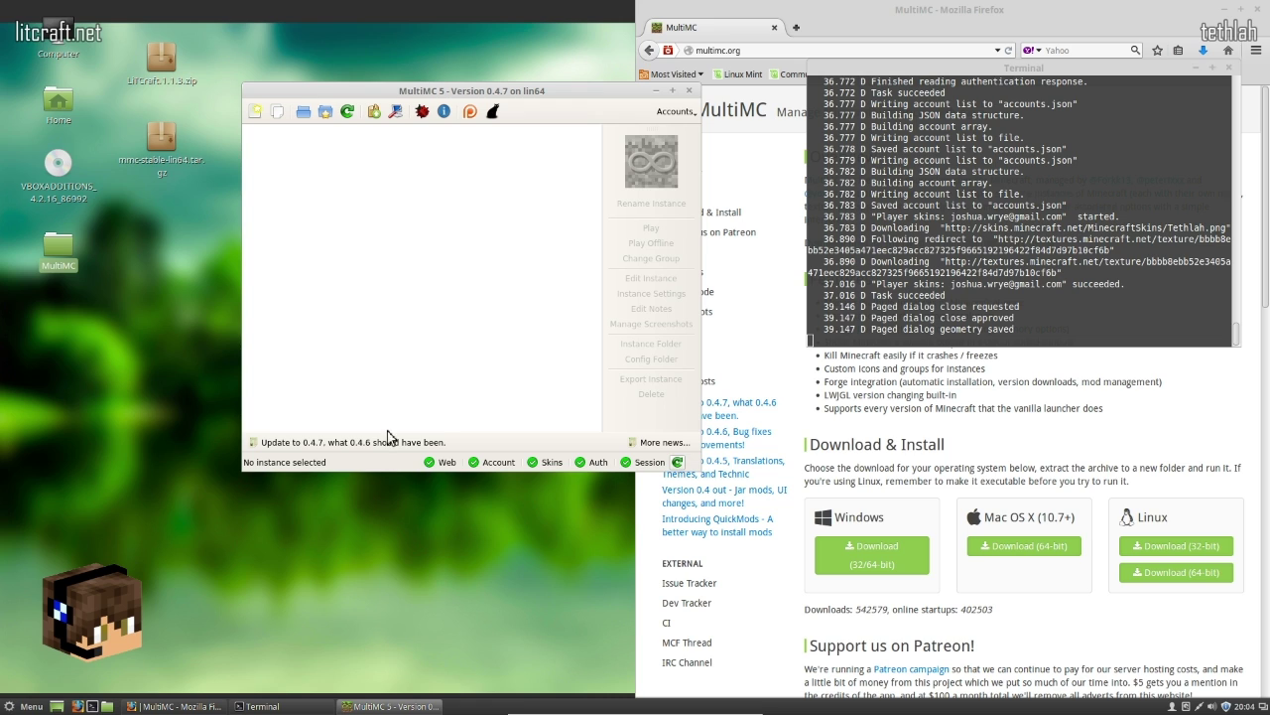
# Start a new MultiMC instance and name it LiTCraft.
pyautogui.click(256, 112)
pyautogui.write('O')
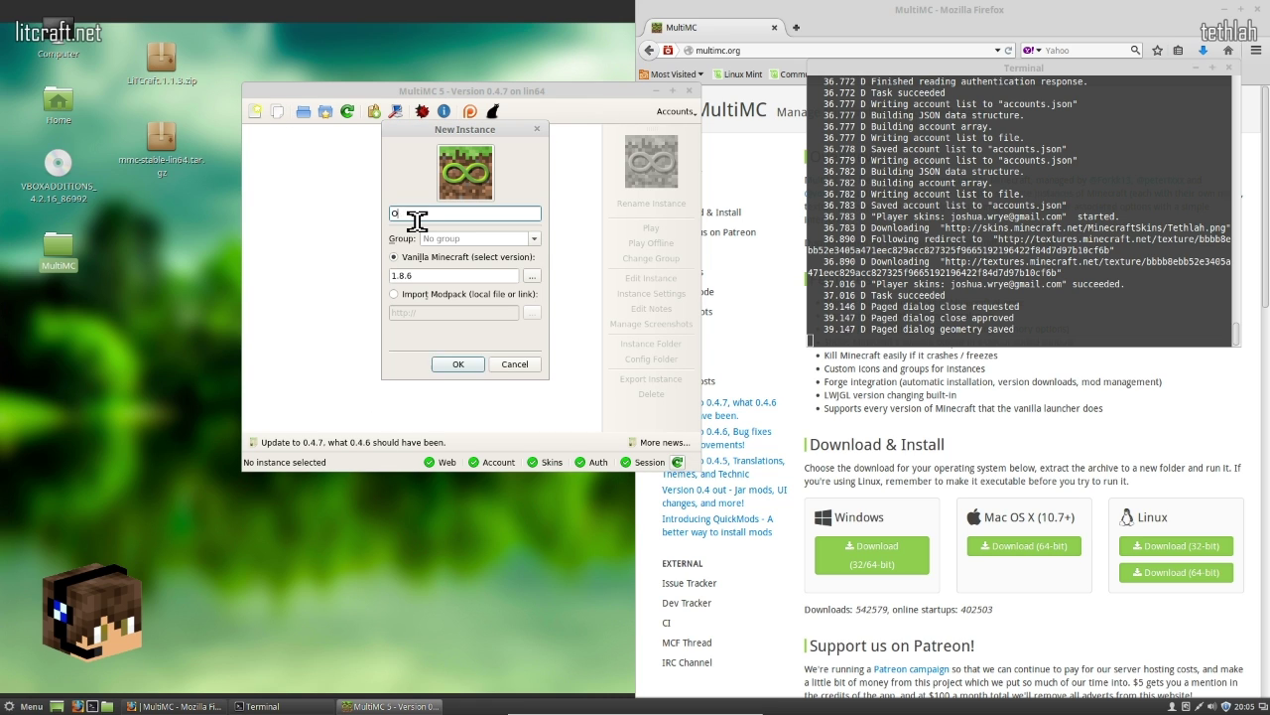
pyautogui.press('BackSpace')
pyautogui.write('LiTCraft')
# Set the new instance's Minecraft version to 1.7.10 and create the instance.
pyautogui.click(533, 278)
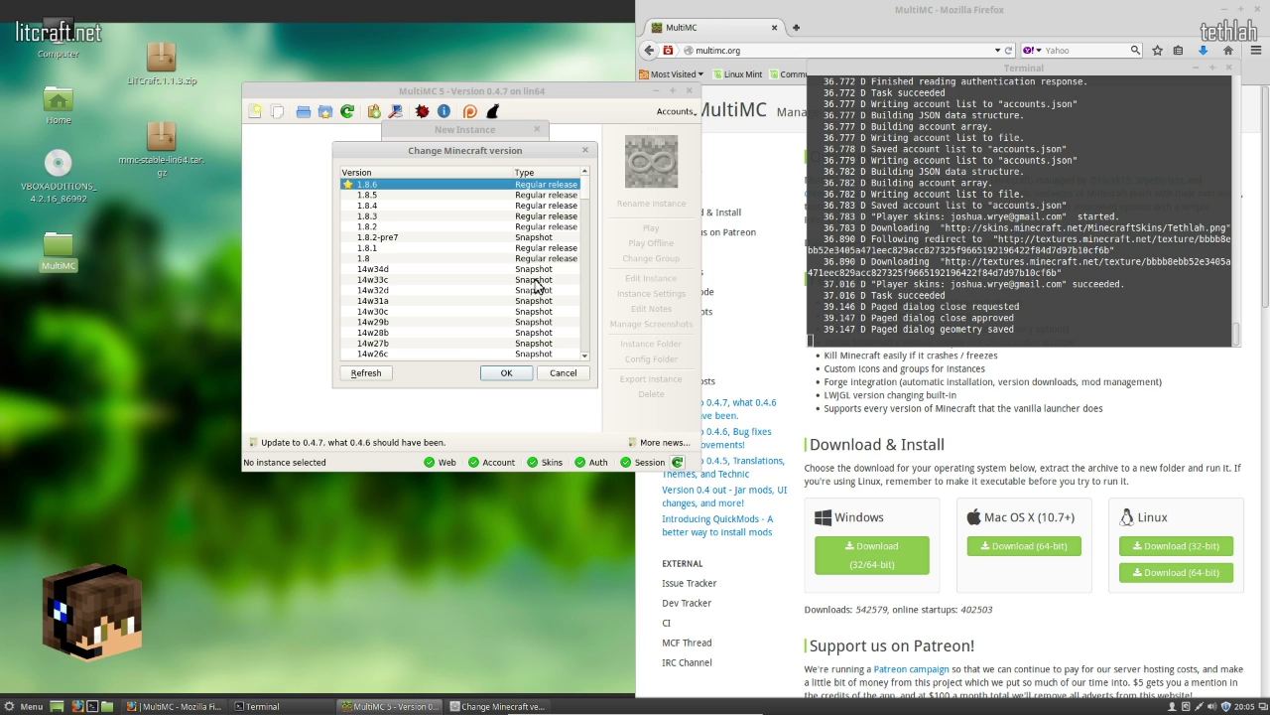
pyautogui.click(430, 280)
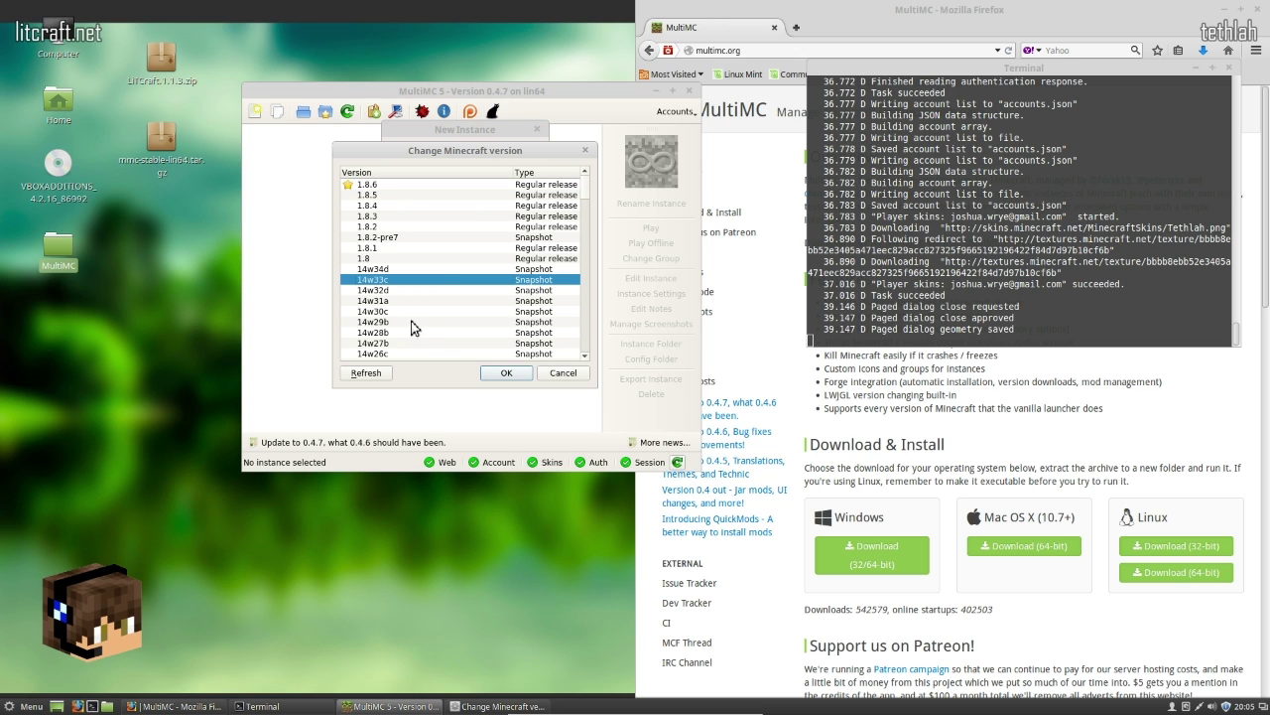
pyautogui.click(414, 321)
pyautogui.scroll(-2, 430, 327)
pyautogui.click(382, 332)
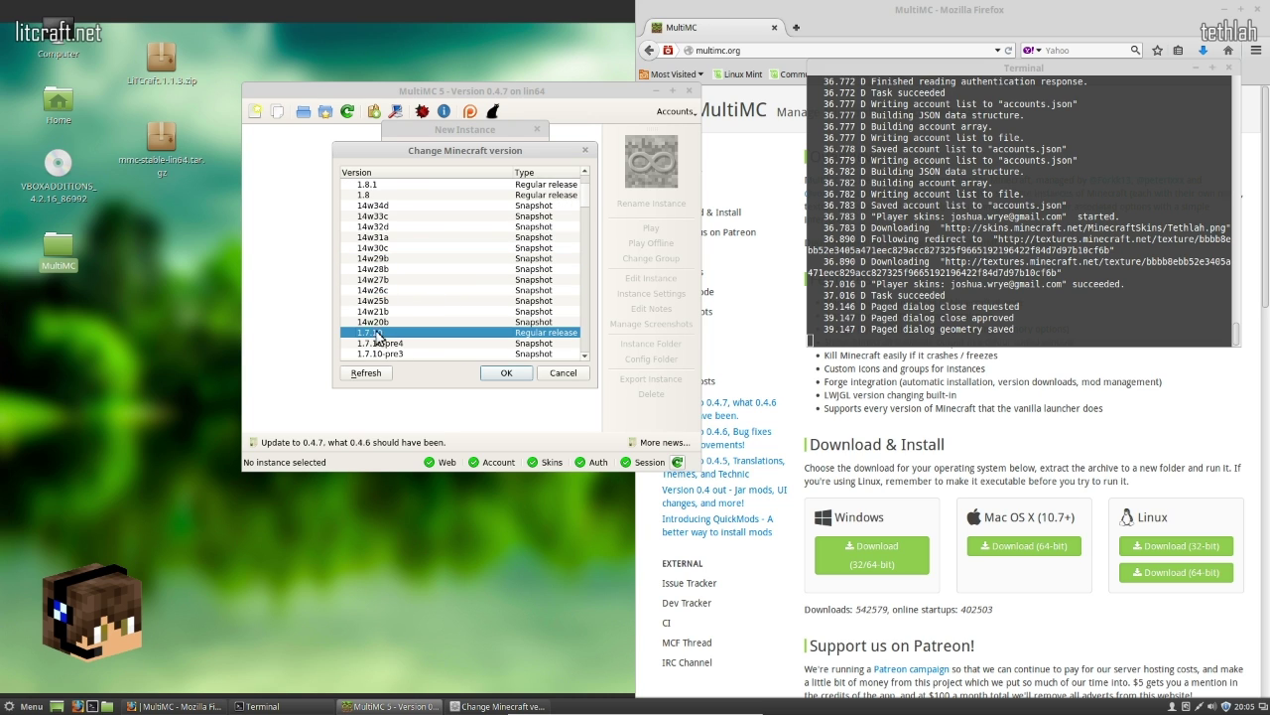
pyautogui.click(506, 373)
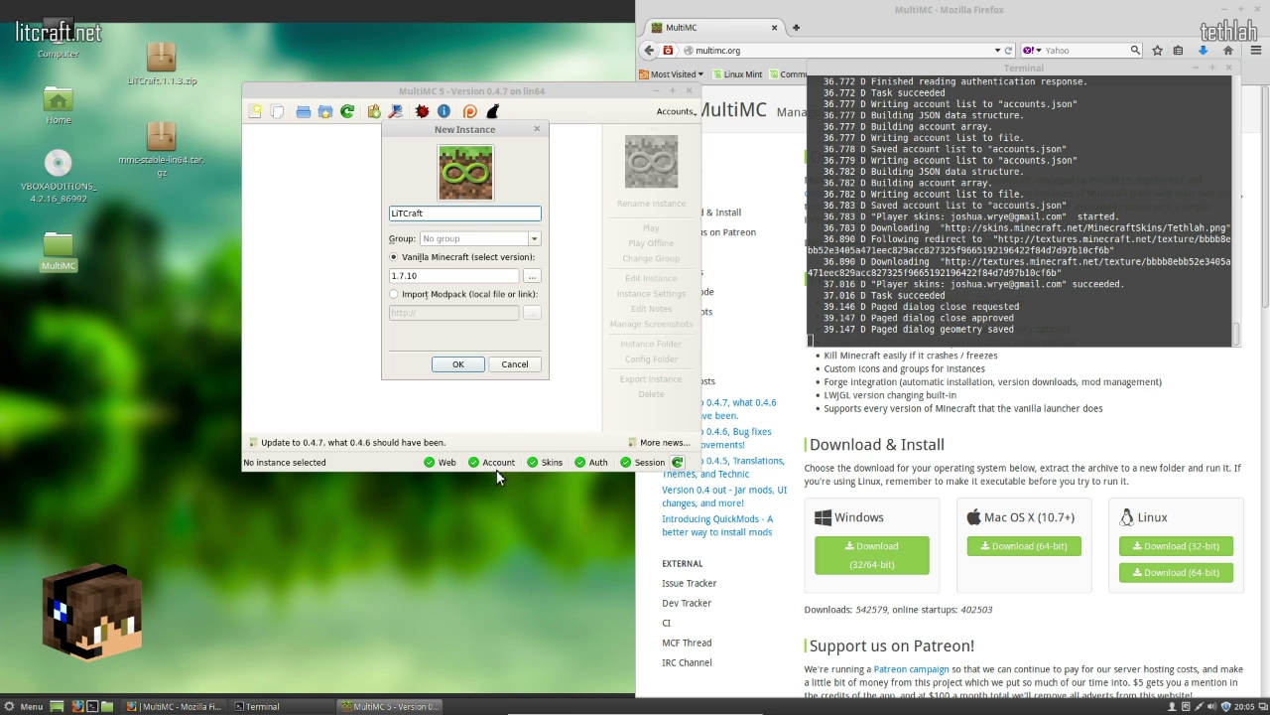
pyautogui.press('Return')
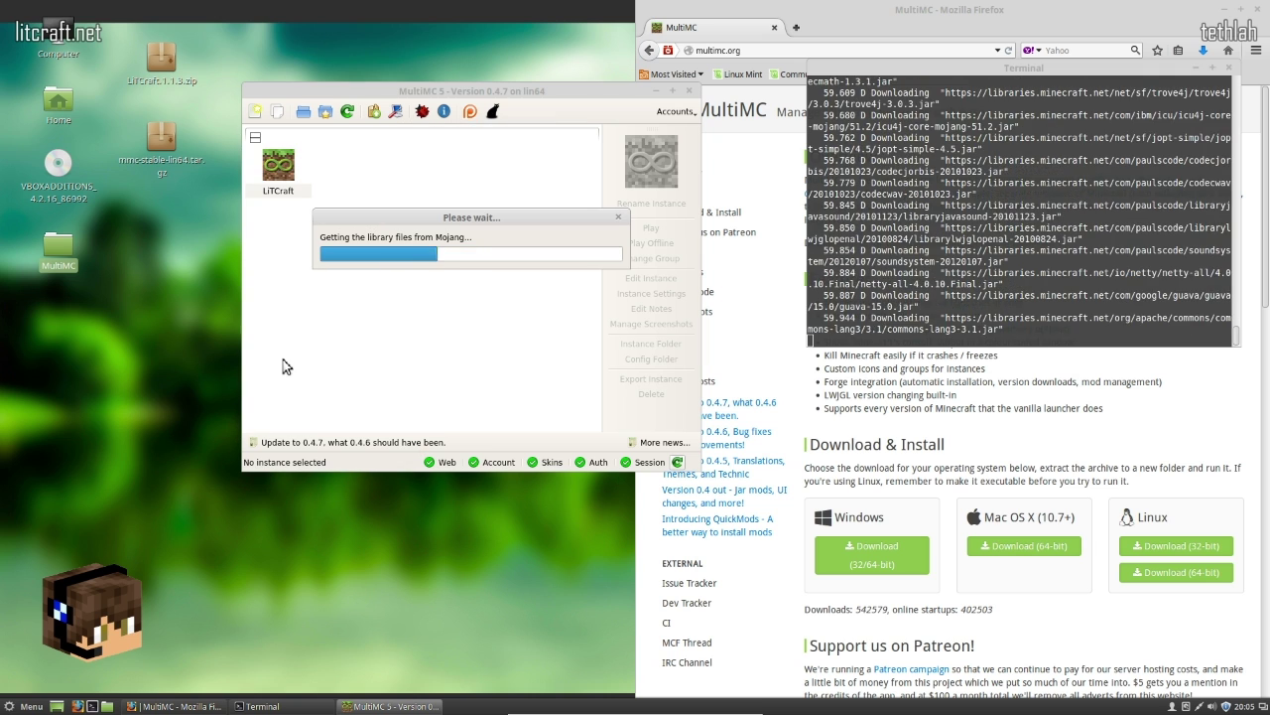
# Extract the minecraft folder from LiTCraft.1.1.3.zip onto the desktop and close the archive.
pyautogui.doubleClick(156, 61)
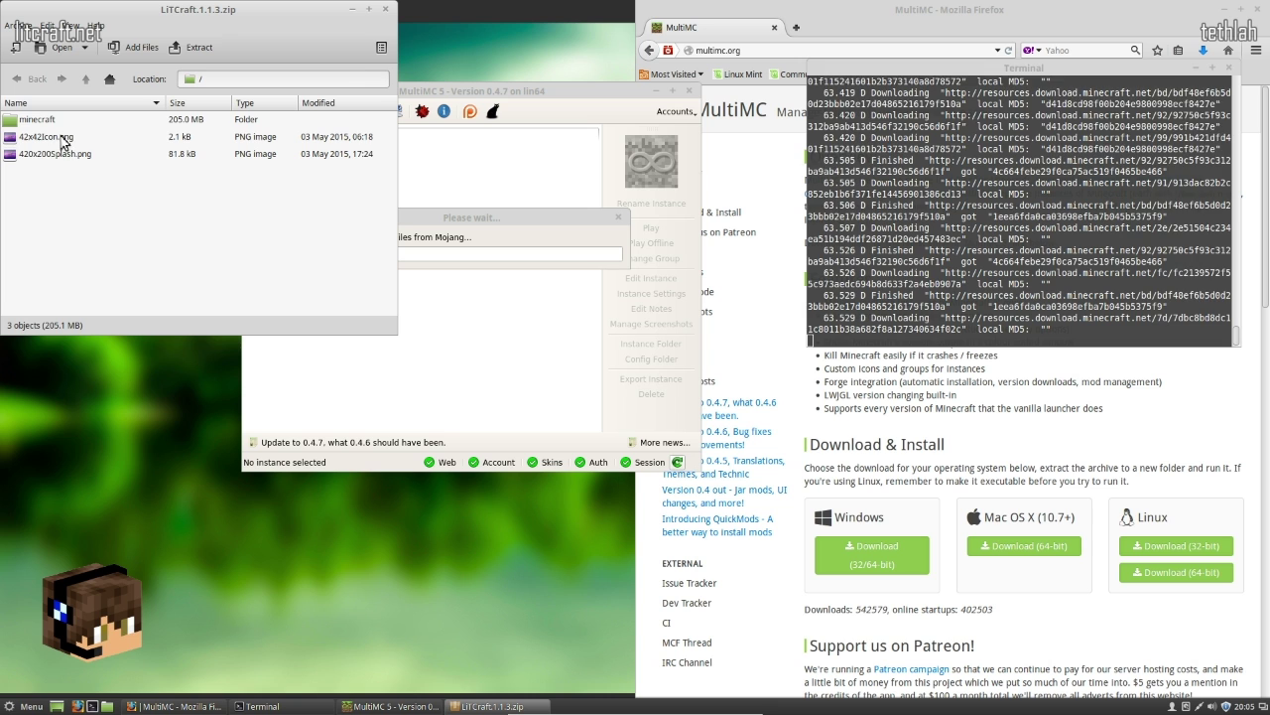
pyautogui.moveTo(34, 119); pyautogui.dragTo(102, 415)
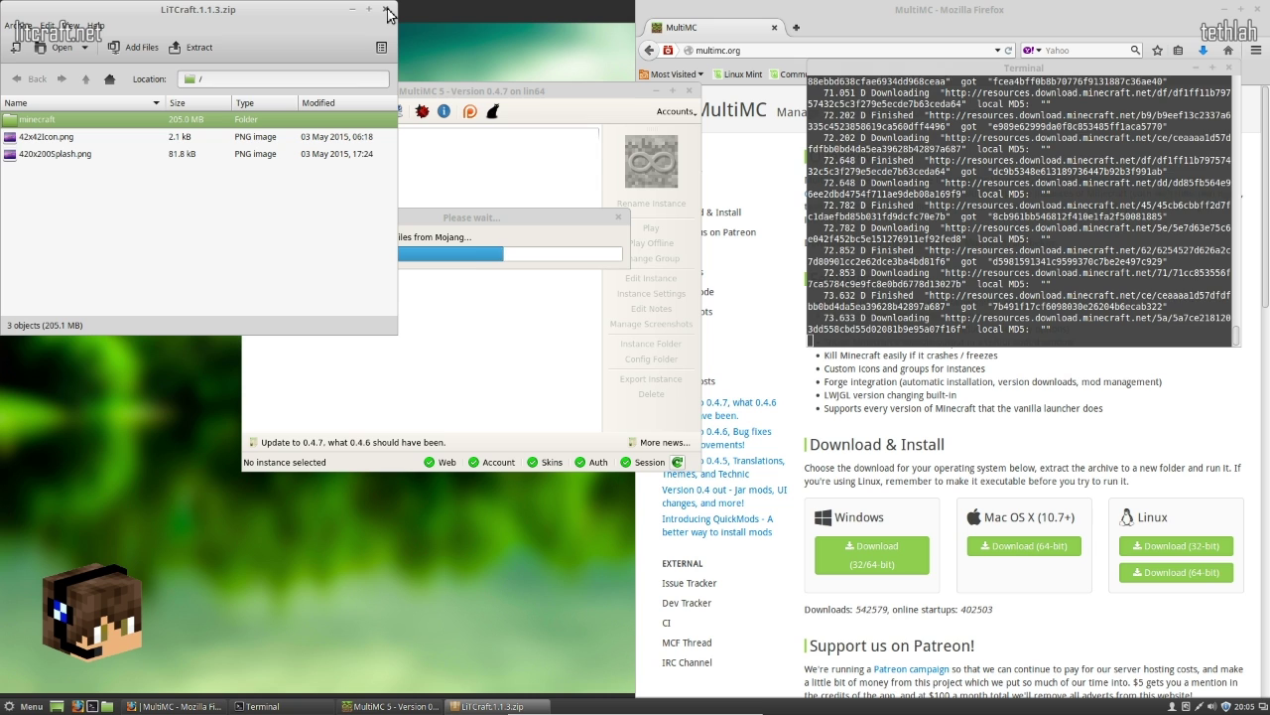
pyautogui.click(387, 10)
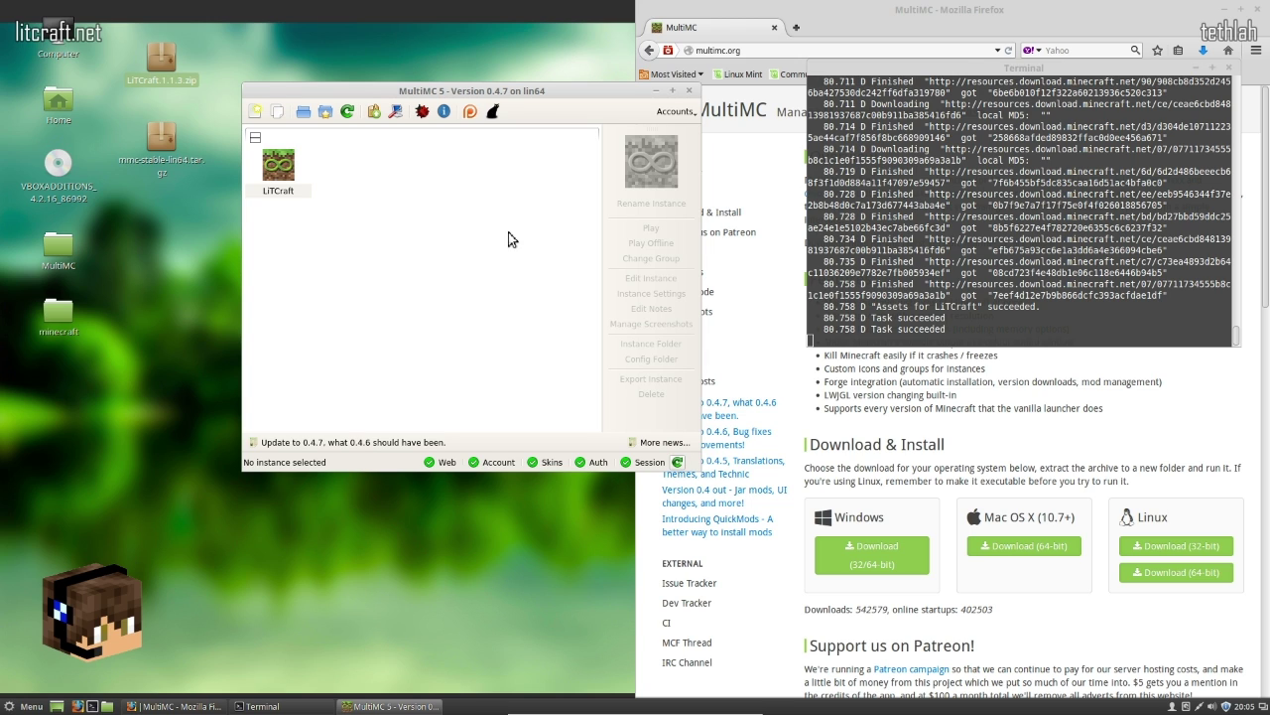
# Install Forge 10.13.3.1399 in the LiTCraft instance.
pyautogui.click(281, 174)
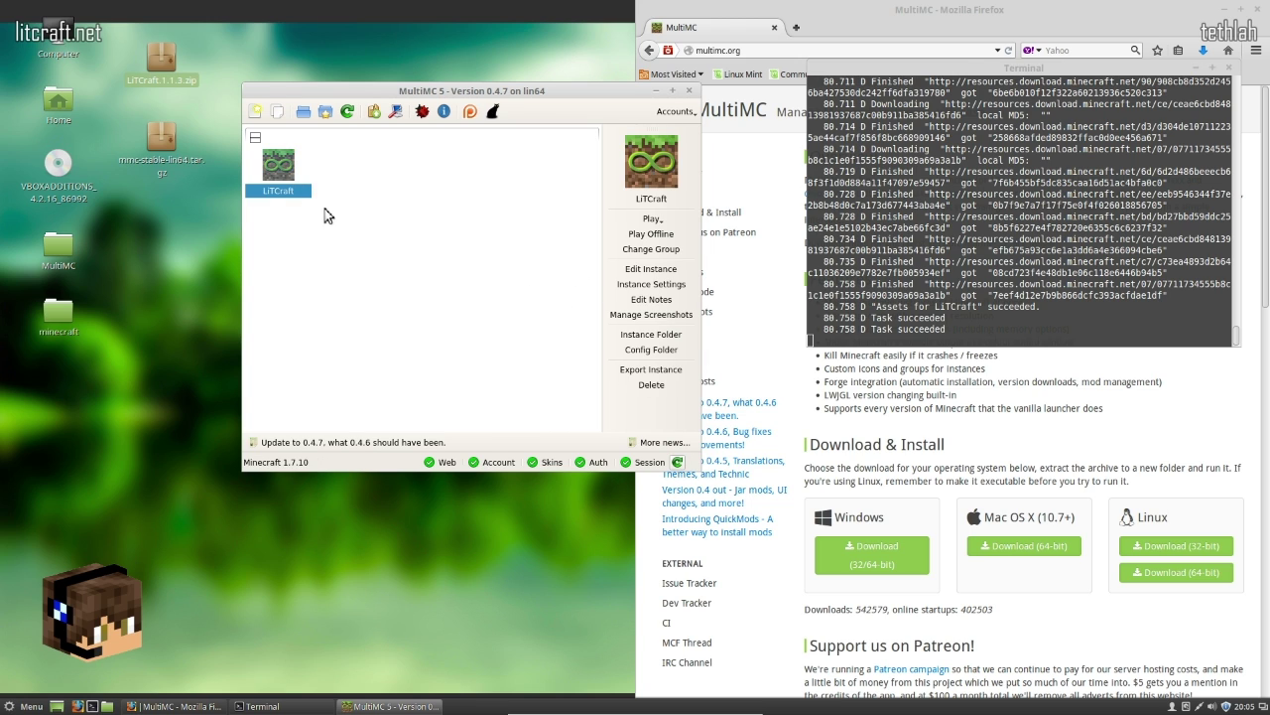
pyautogui.click(651, 269)
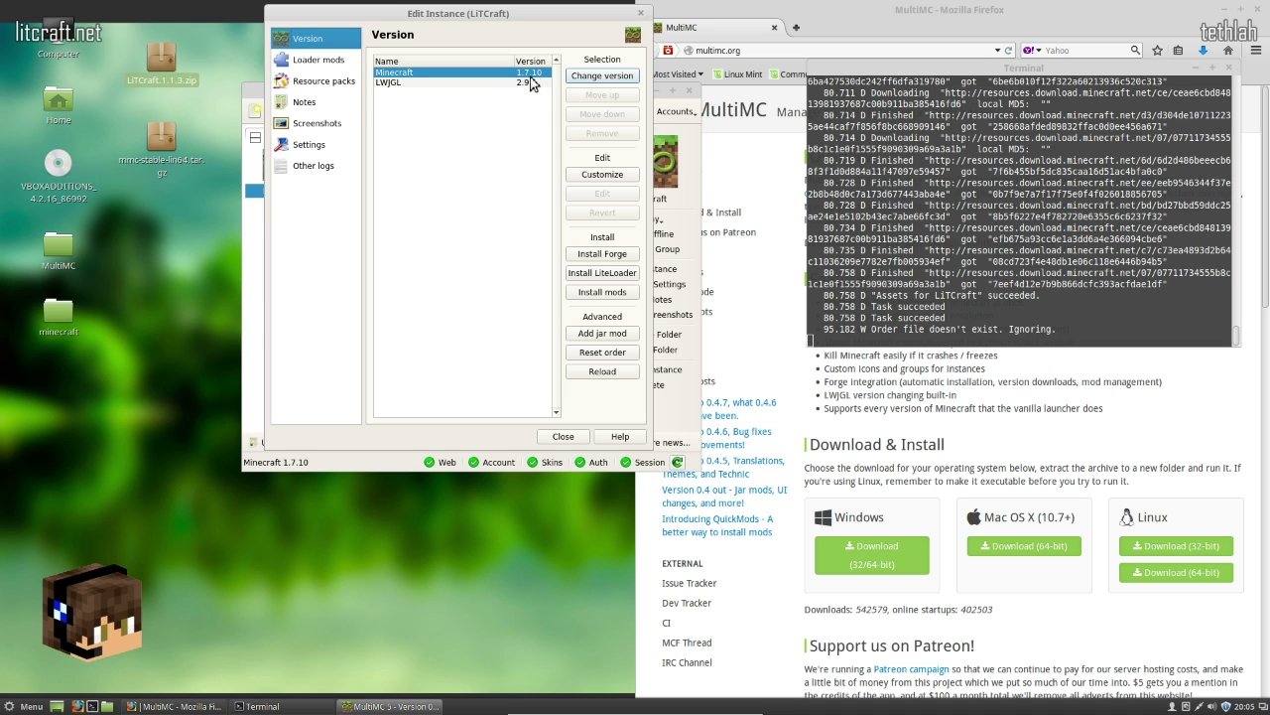
pyautogui.click(607, 258)
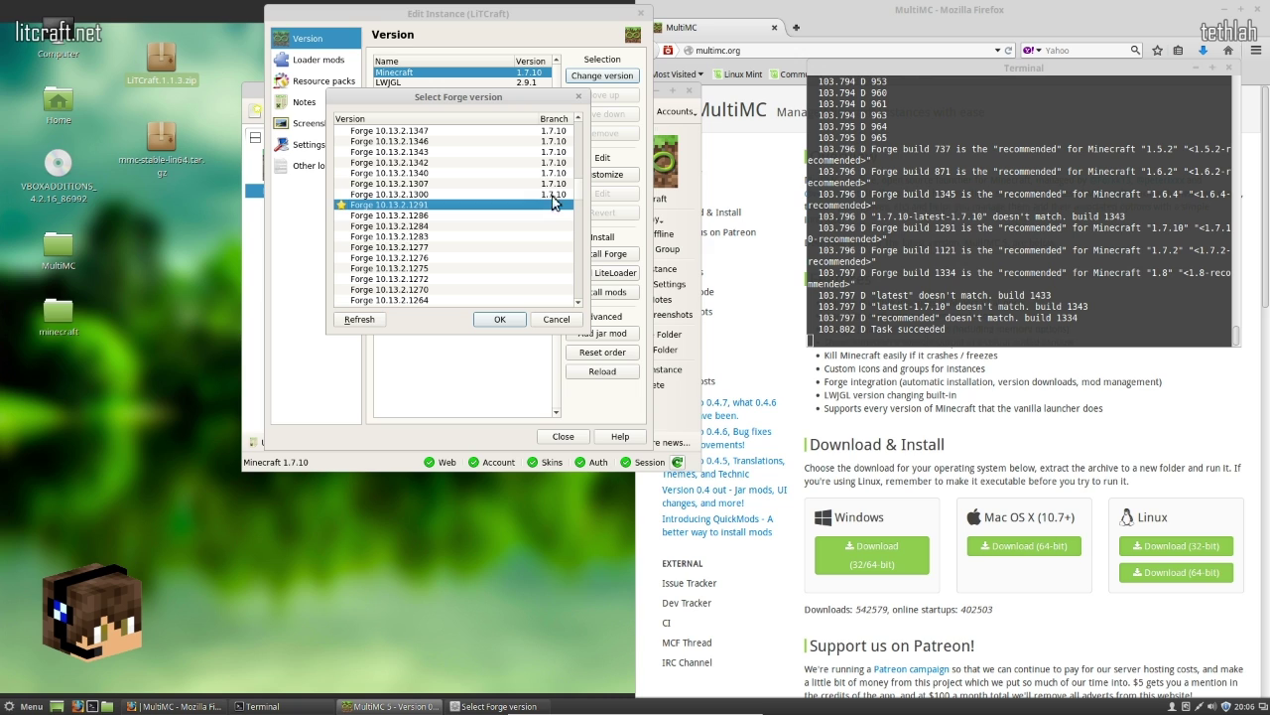
pyautogui.click(528, 193)
pyautogui.scroll(12, 454, 183)
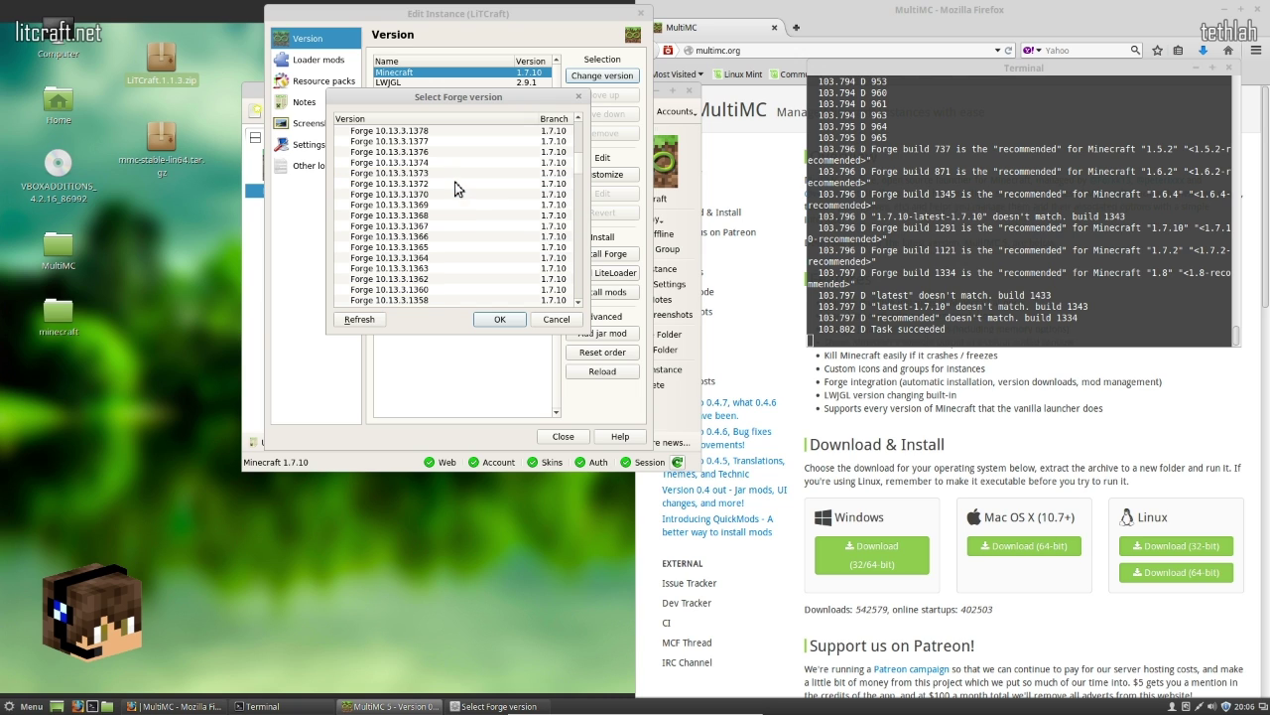
pyautogui.scroll(1, 455, 182)
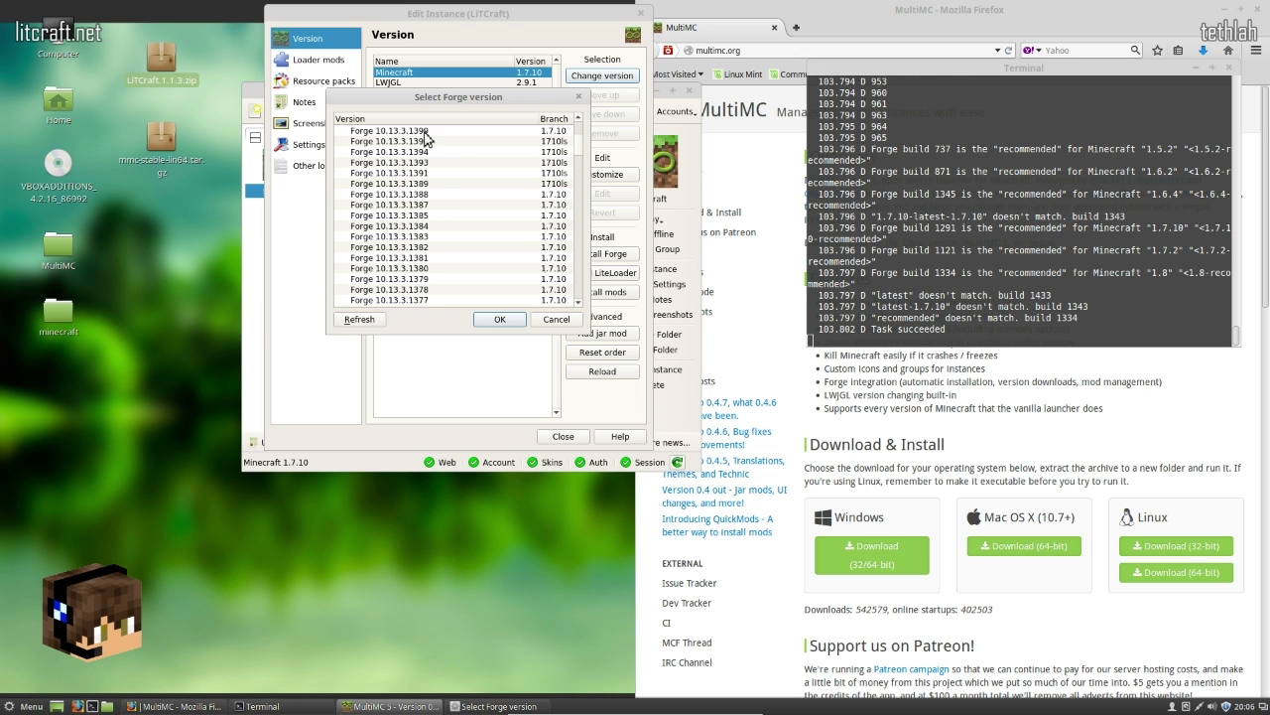
pyautogui.click(429, 131)
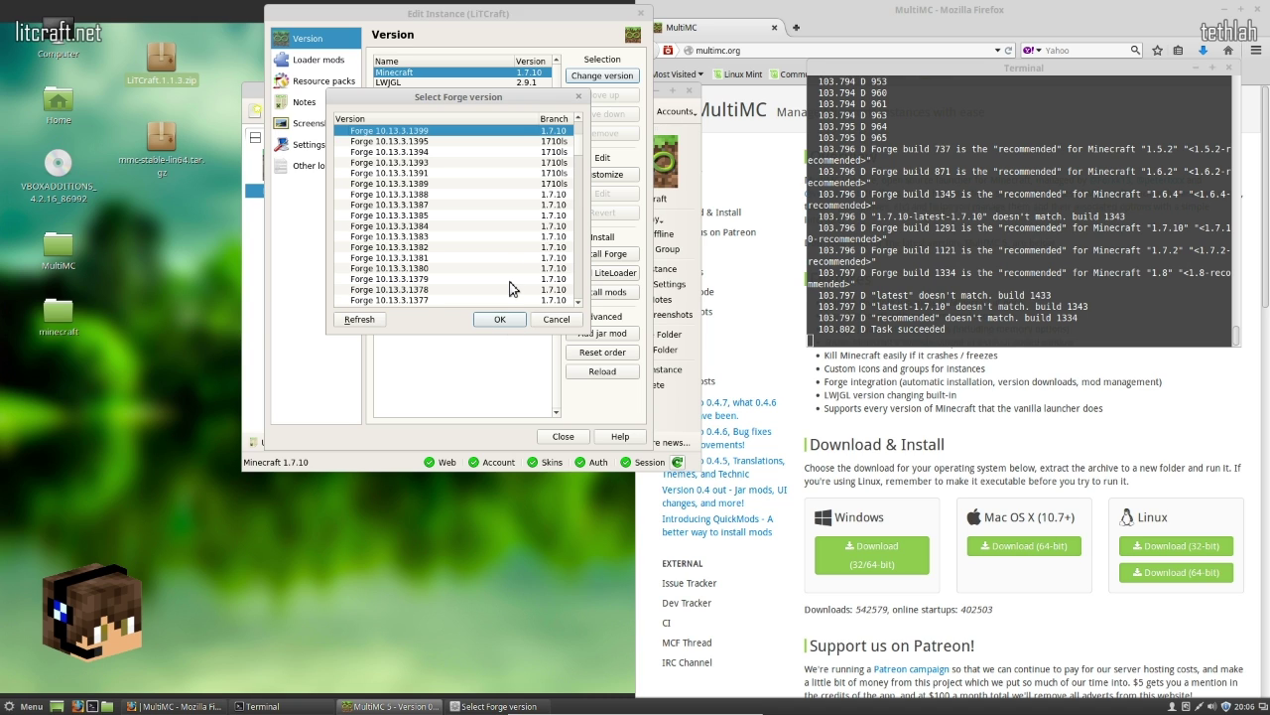
pyautogui.scroll(1, 510, 285)
pyautogui.scroll(-8, 510, 286)
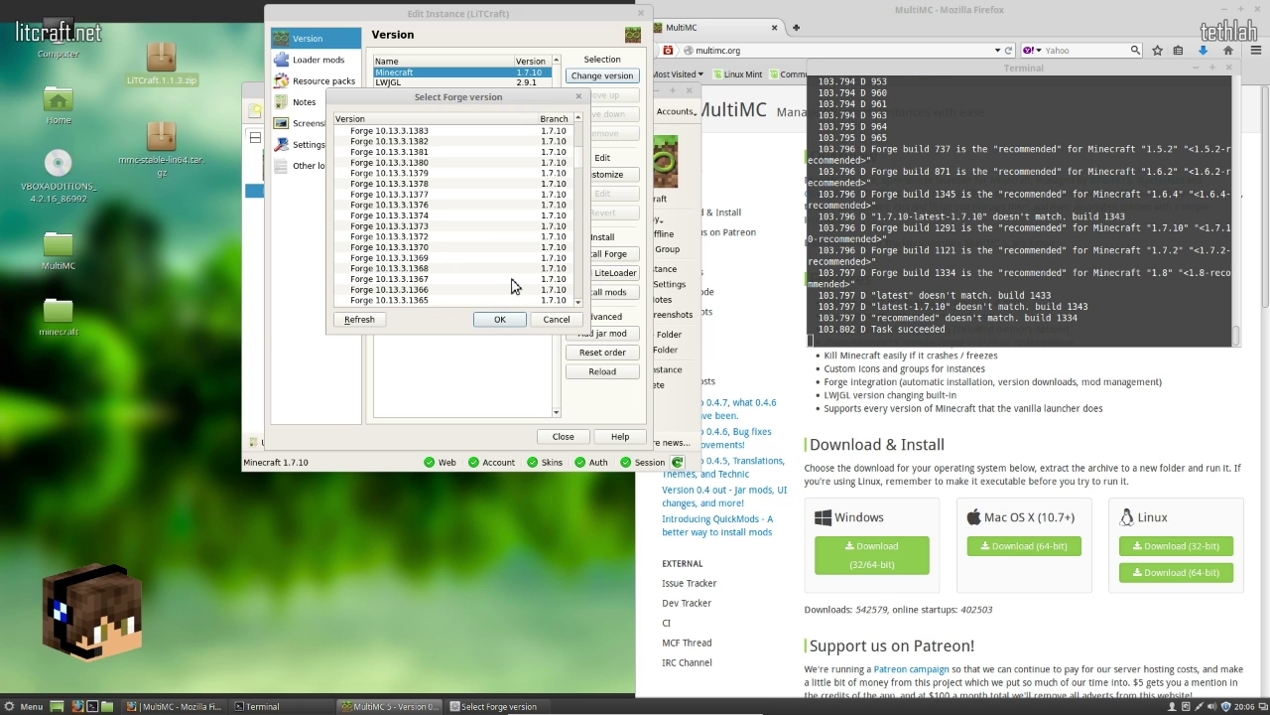
pyautogui.scroll(5, 512, 283)
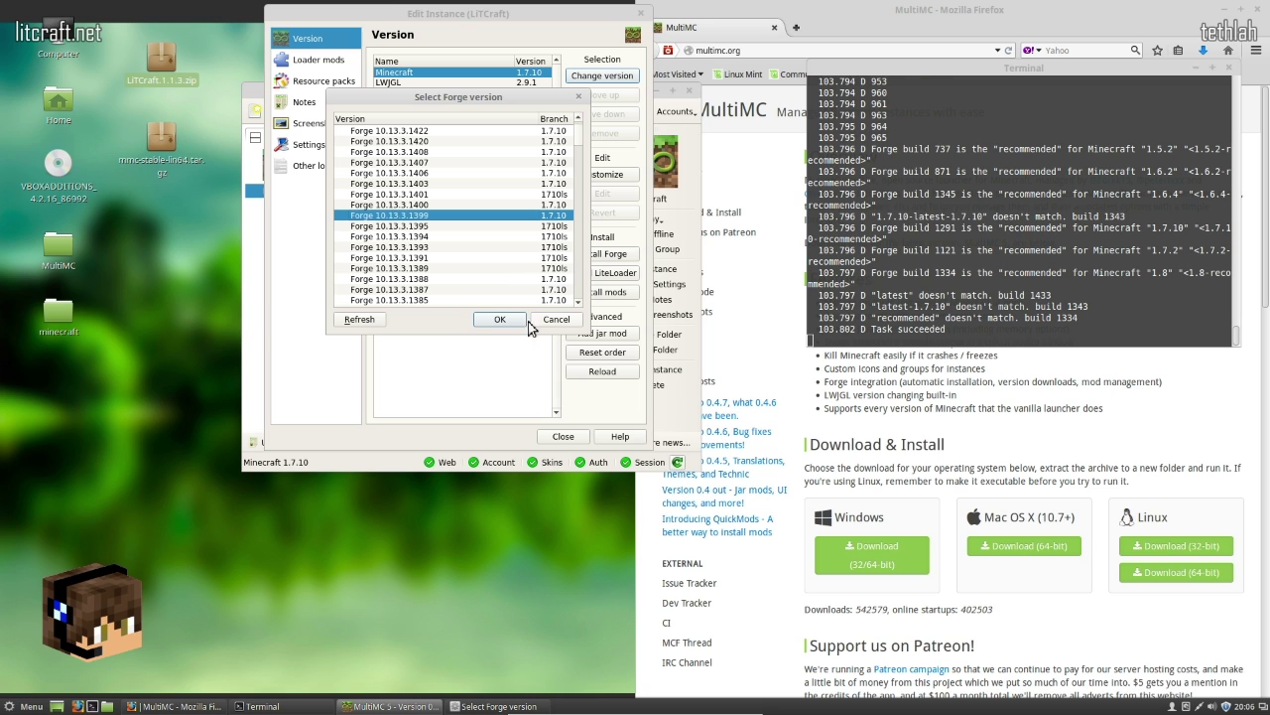
pyautogui.click(501, 319)
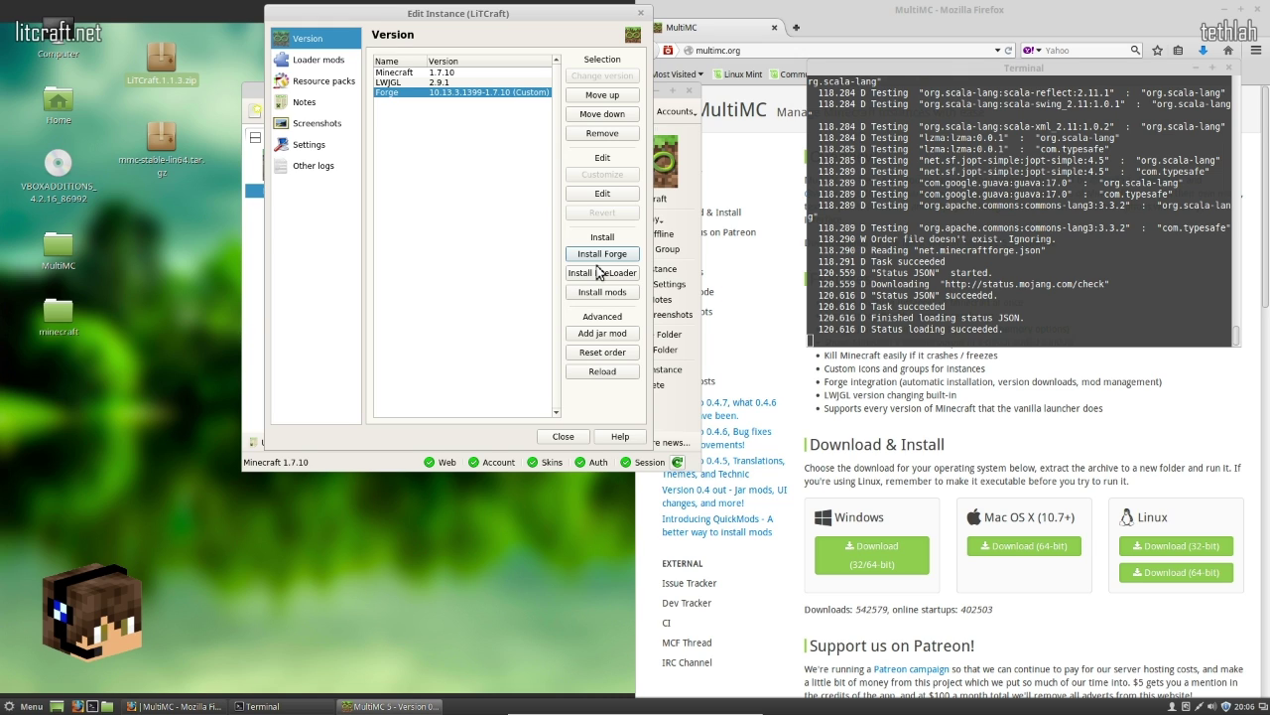
# Override the LiTCraft instance's memory settings with a 2048 MB maximum allocation and 512 MB PermGen, and recheck them after saving.
pyautogui.click(307, 147)
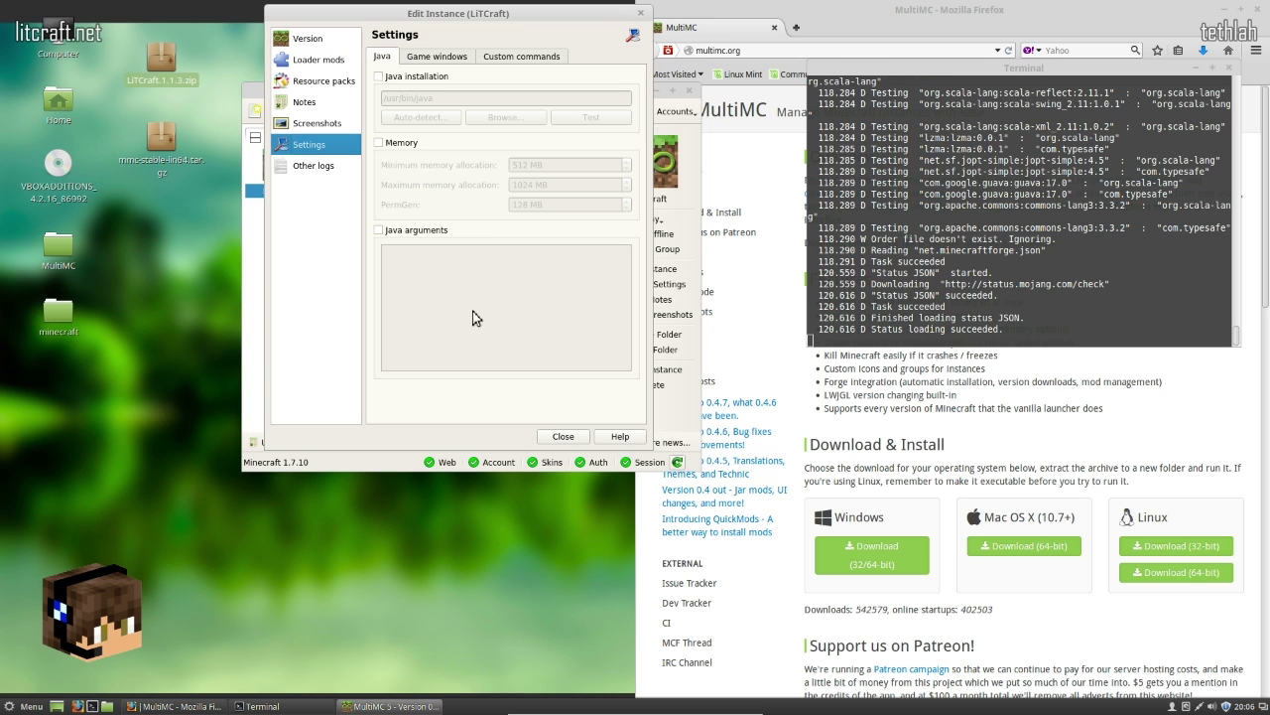
pyautogui.click(380, 144)
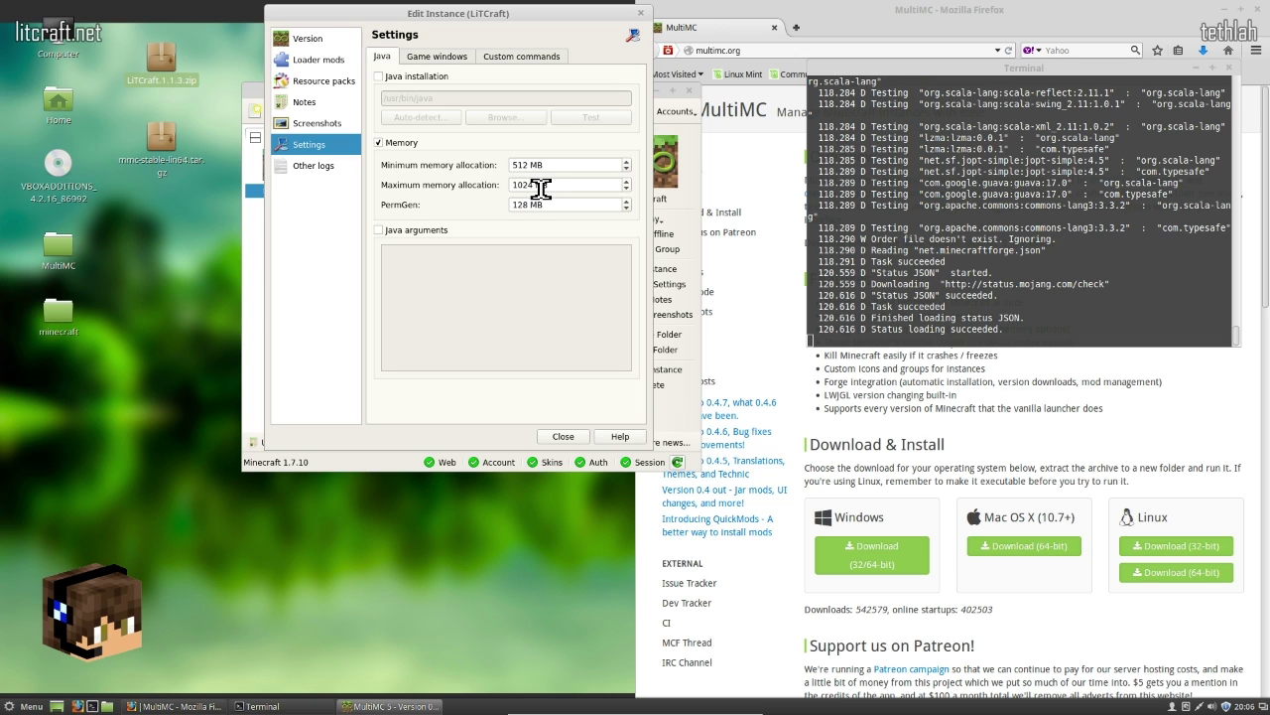
pyautogui.moveTo(539, 188); pyautogui.dragTo(504, 190)
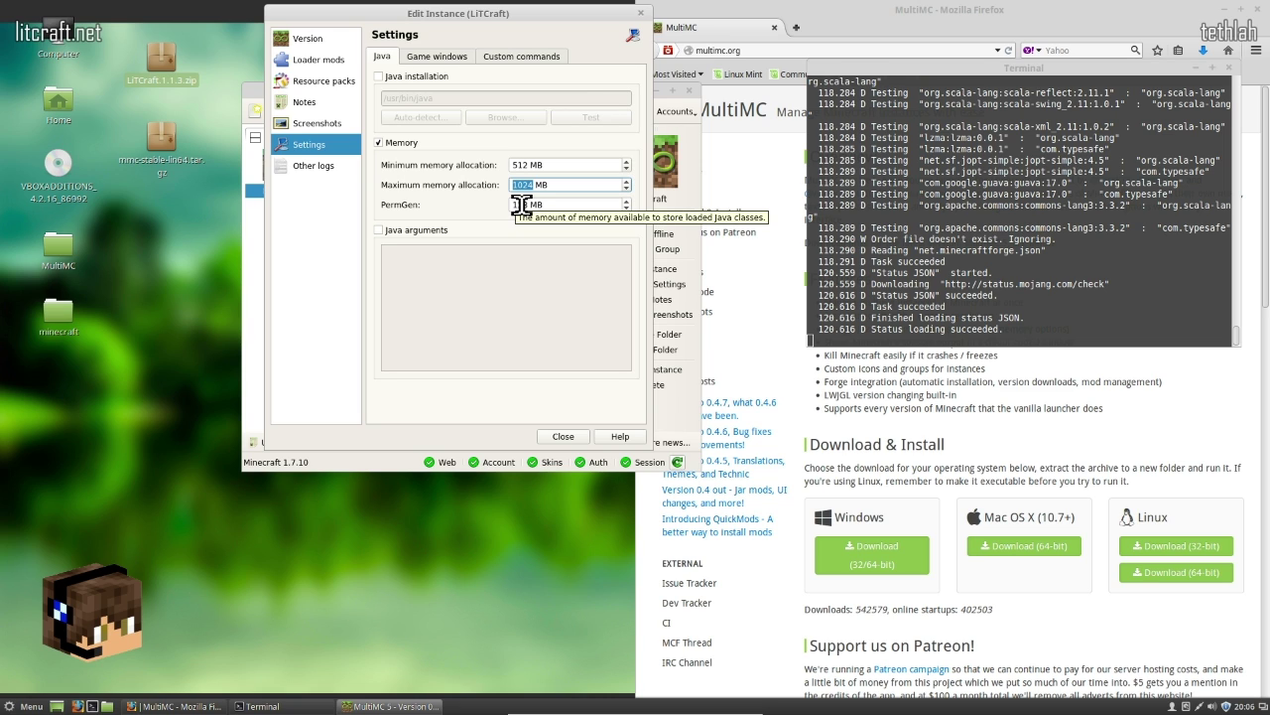
pyautogui.write('2048')
pyautogui.click(531, 209)
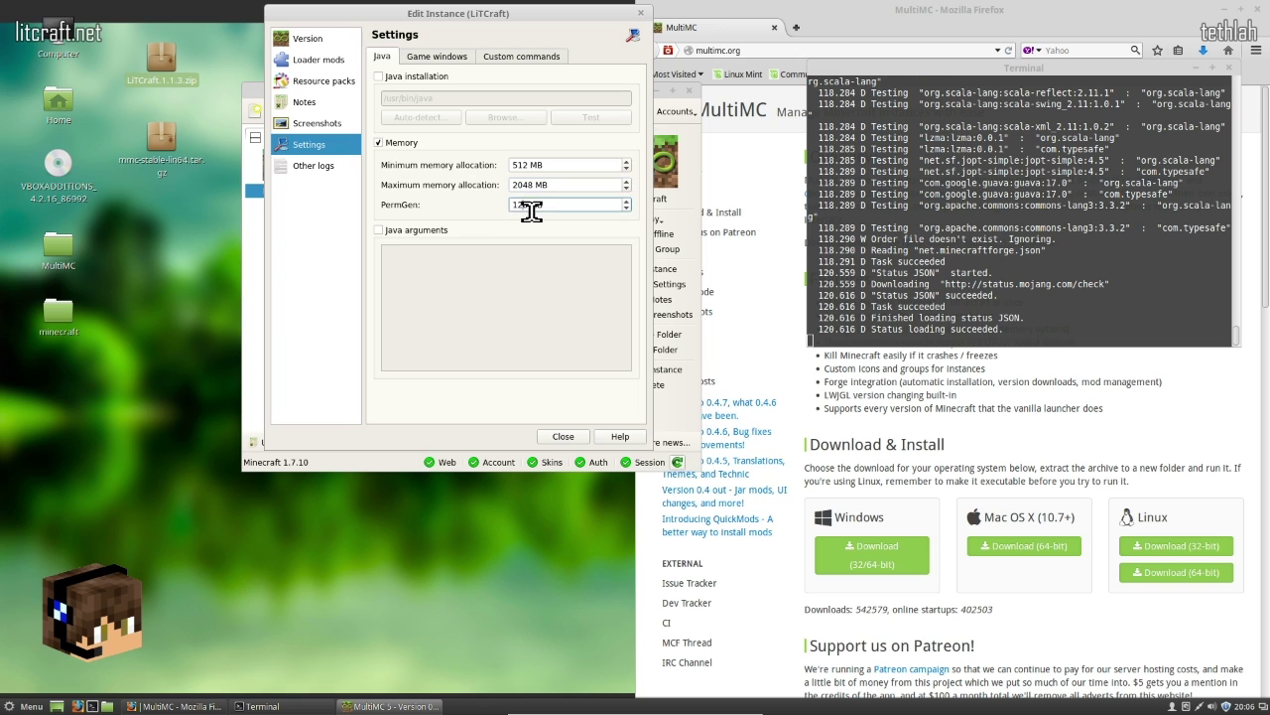
pyautogui.doubleClick(519, 205)
pyautogui.click(563, 436)
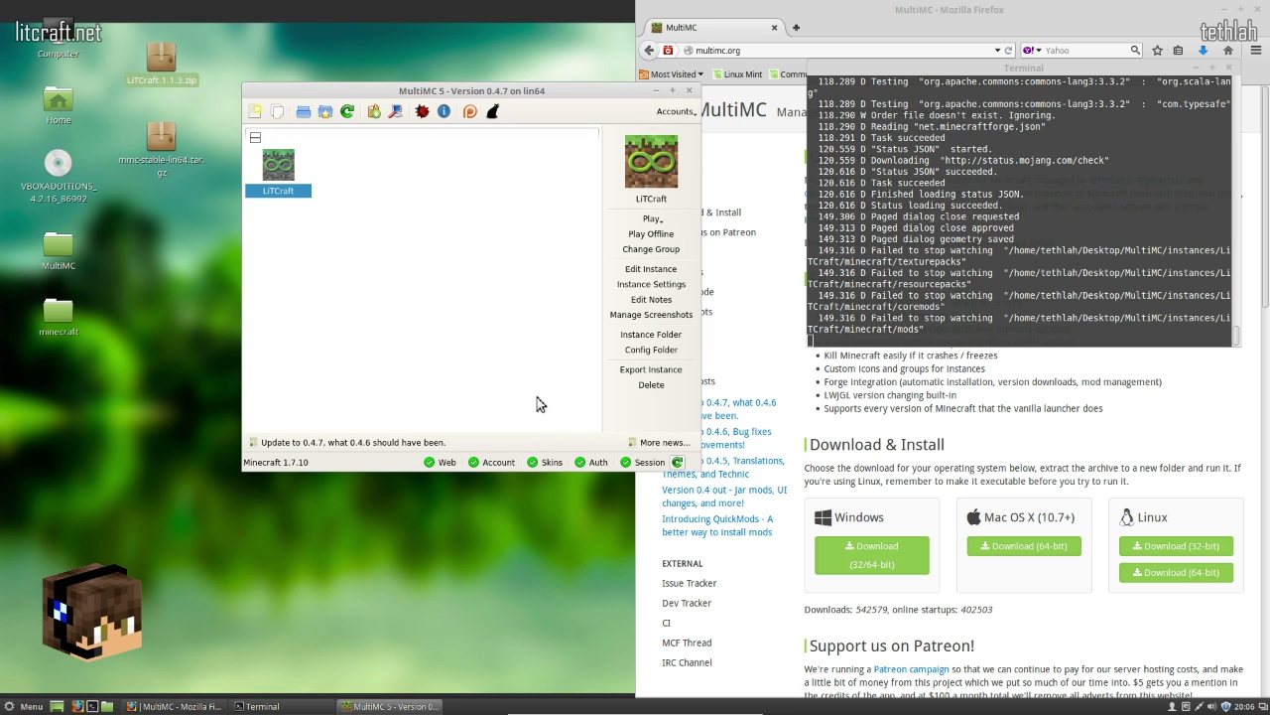
pyautogui.click(640, 270)
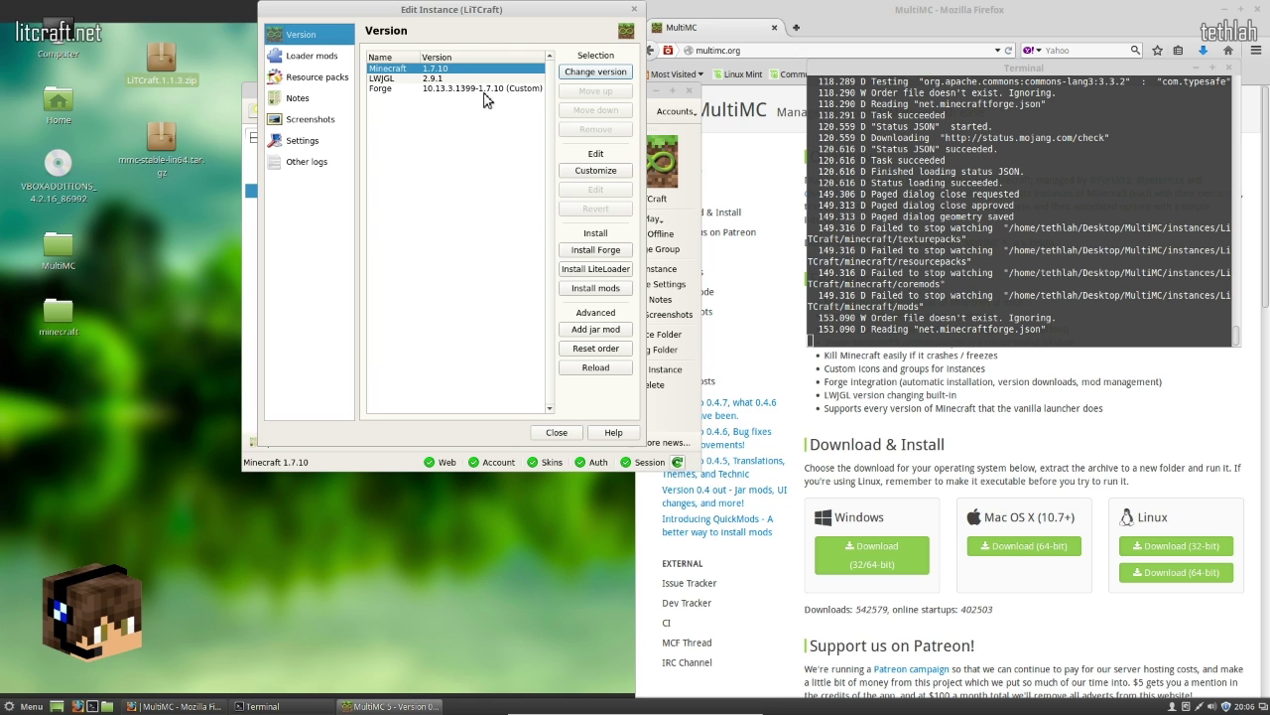
pyautogui.click(304, 142)
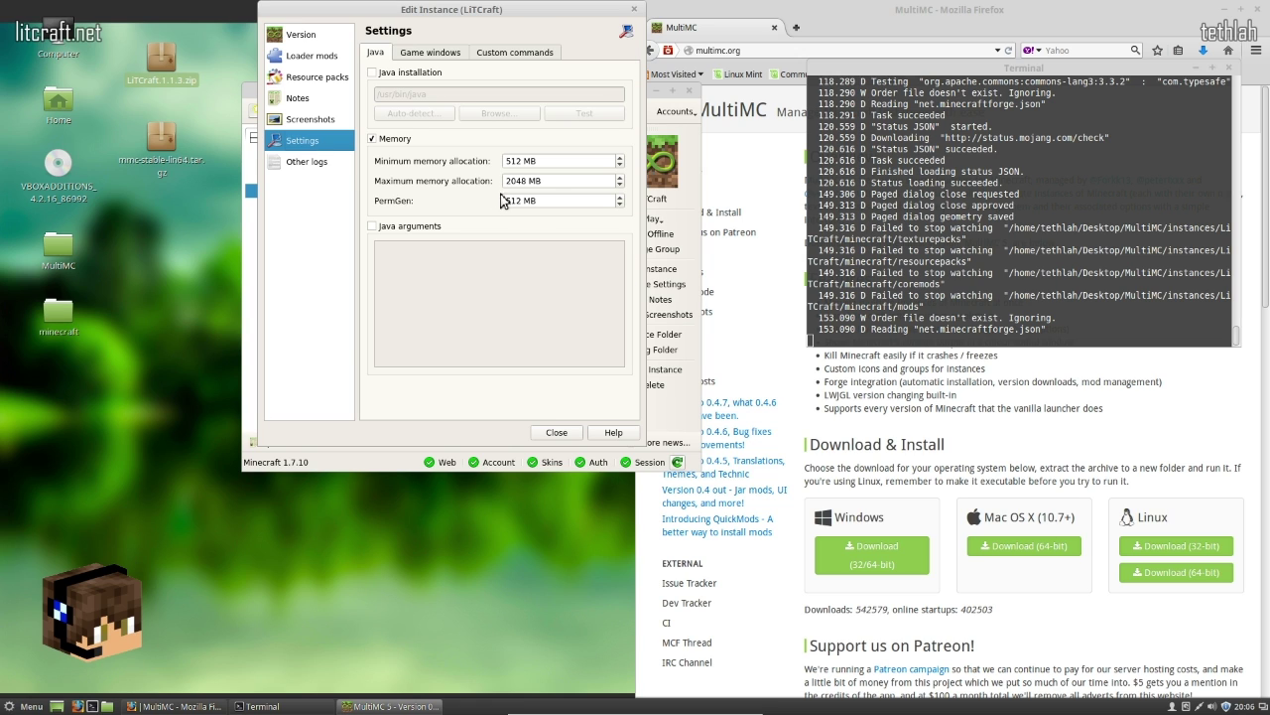
pyautogui.click(557, 433)
# Launch the LiTCraft instance to the Minecraft main menu once, and quit the game.
pyautogui.doubleClick(278, 165)
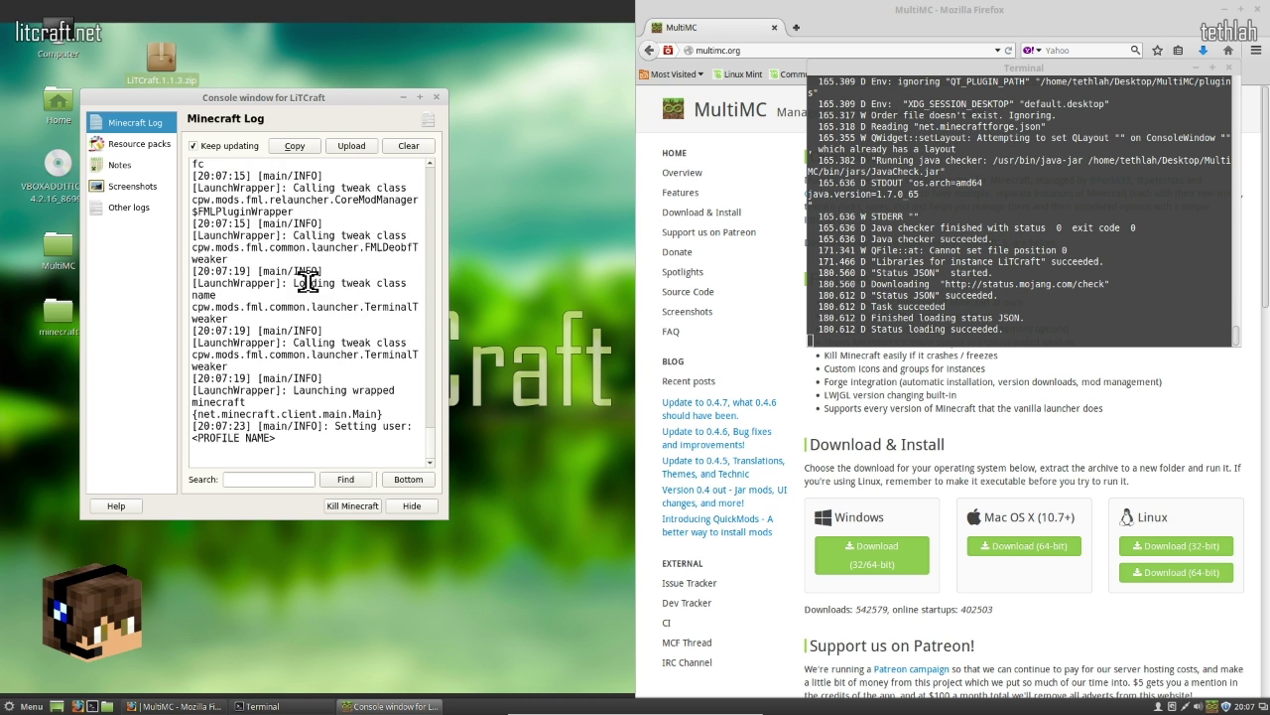
pyautogui.moveTo(314, 104); pyautogui.dragTo(281, 82)
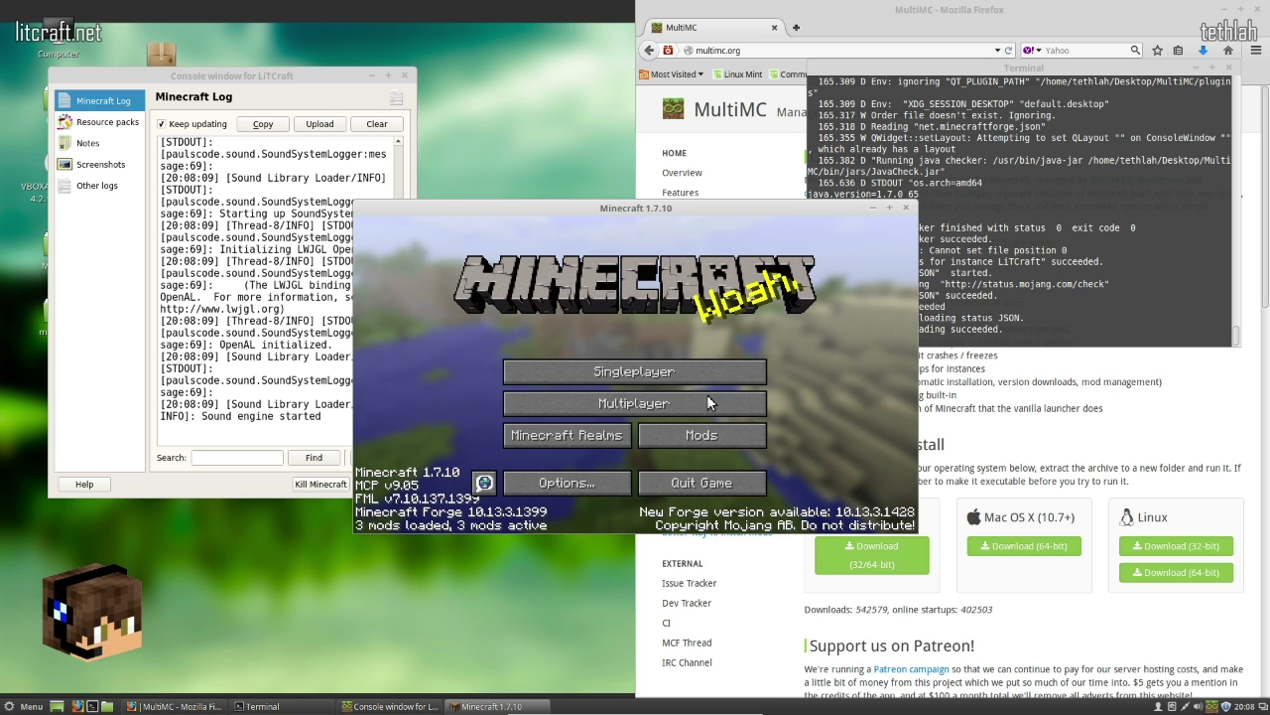
pyautogui.click(691, 484)
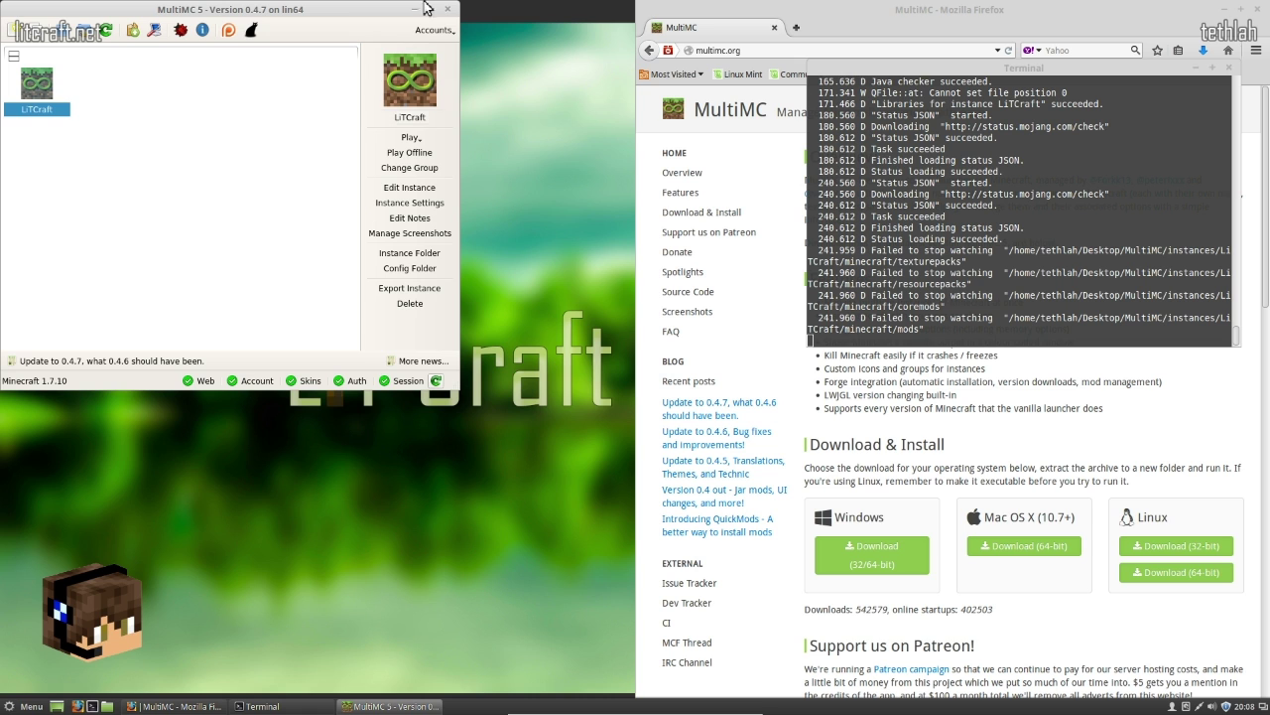
# Open the LiTCraft instance folder and go into its minecraft subfolder containing config and mods.
pyautogui.moveTo(348, 17); pyautogui.dragTo(471, 224)
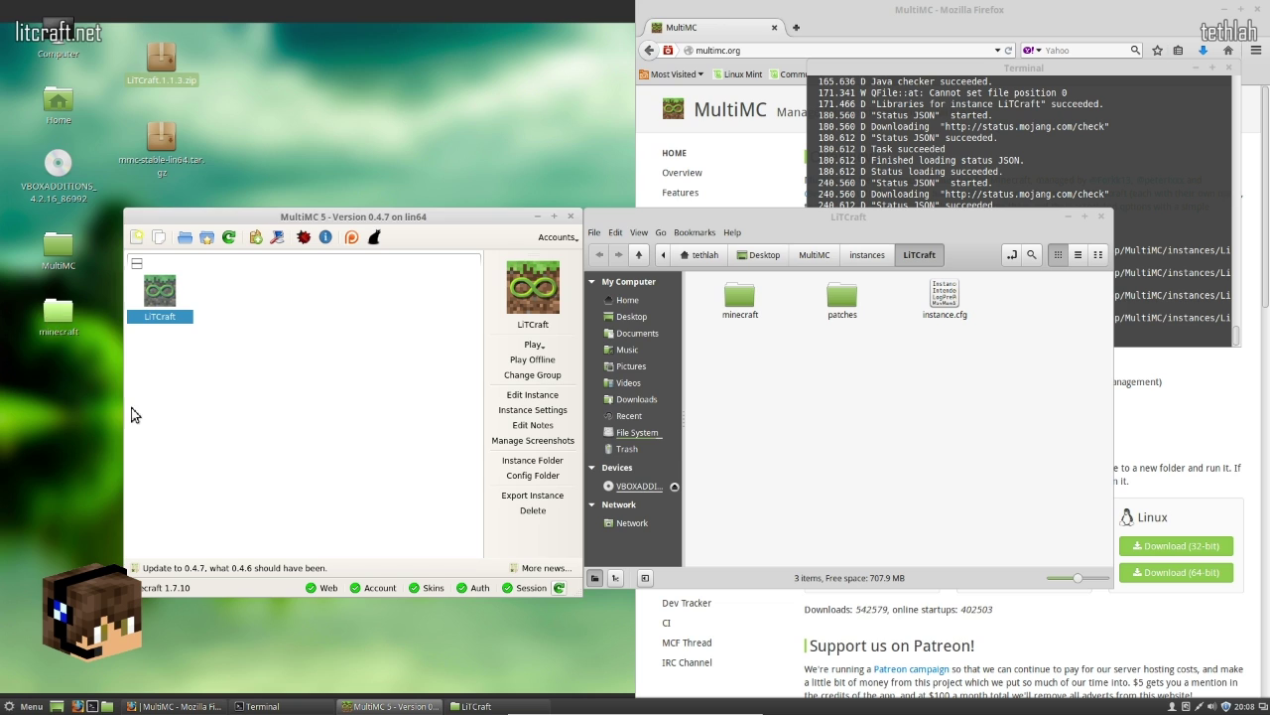
pyautogui.click(65, 331)
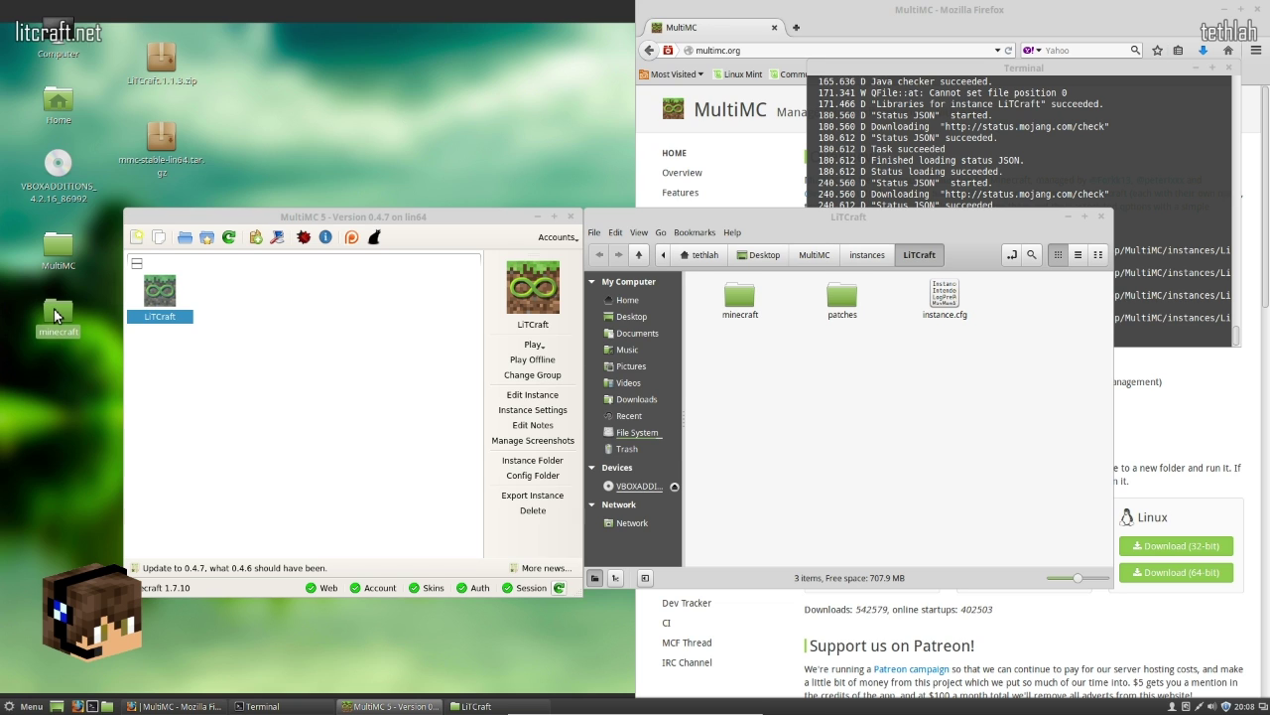
pyautogui.moveTo(54, 314); pyautogui.dragTo(457, 350)
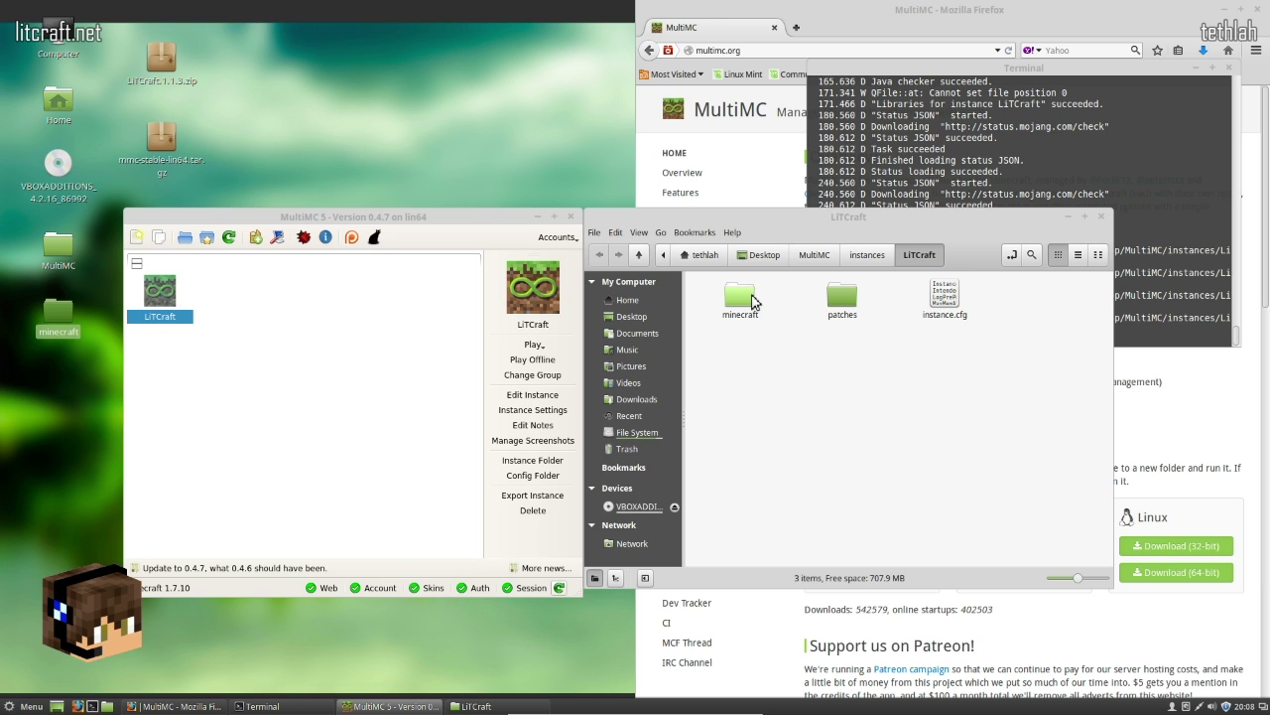
pyautogui.doubleClick(752, 302)
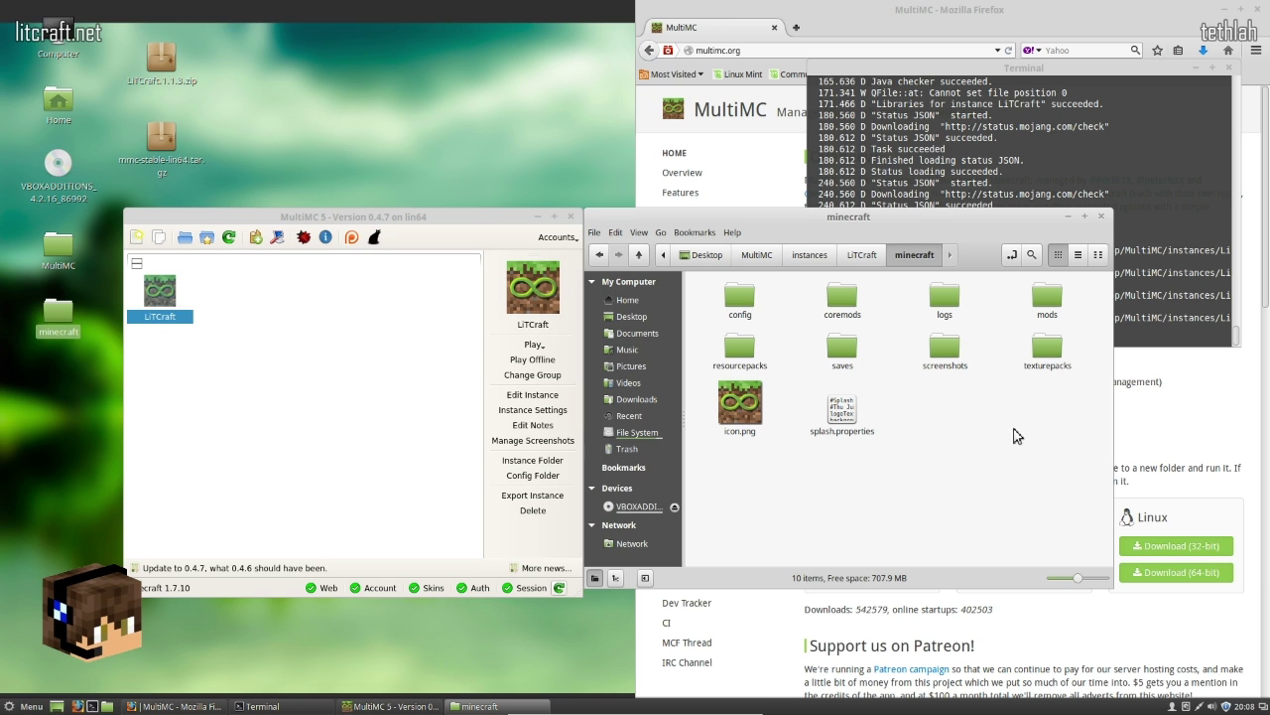
pyautogui.click(746, 298)
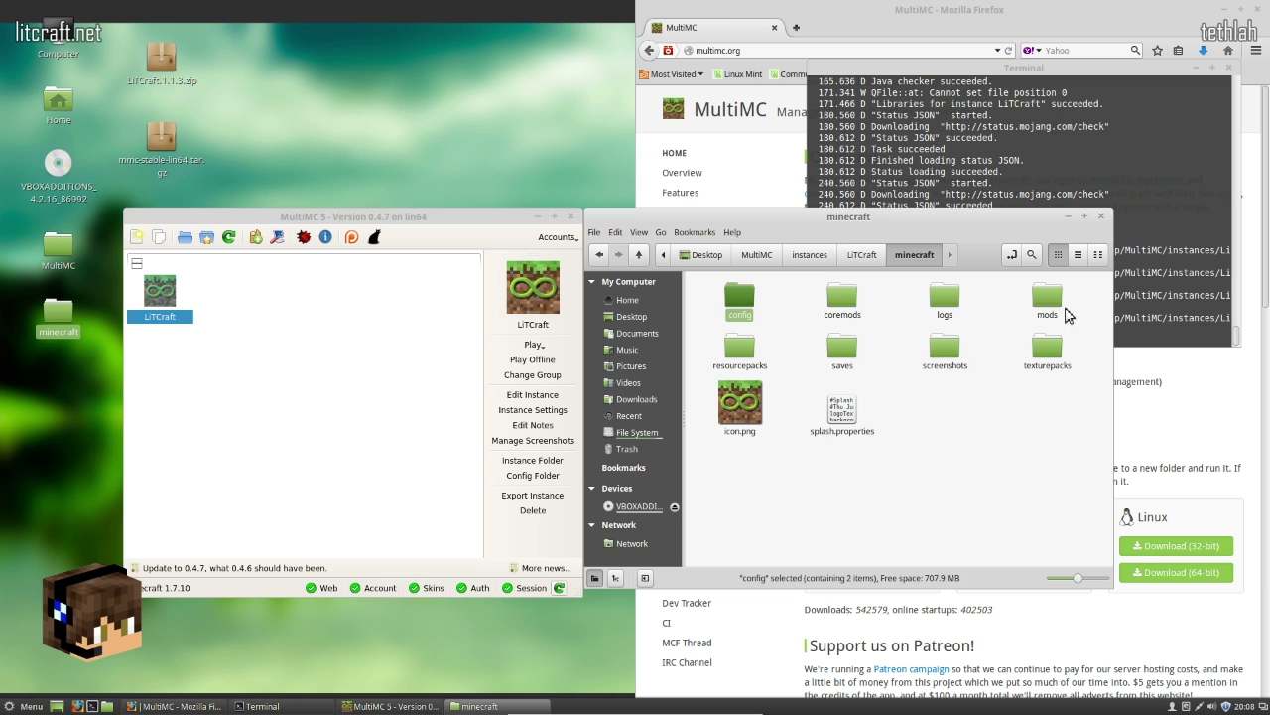
pyautogui.click(1068, 314)
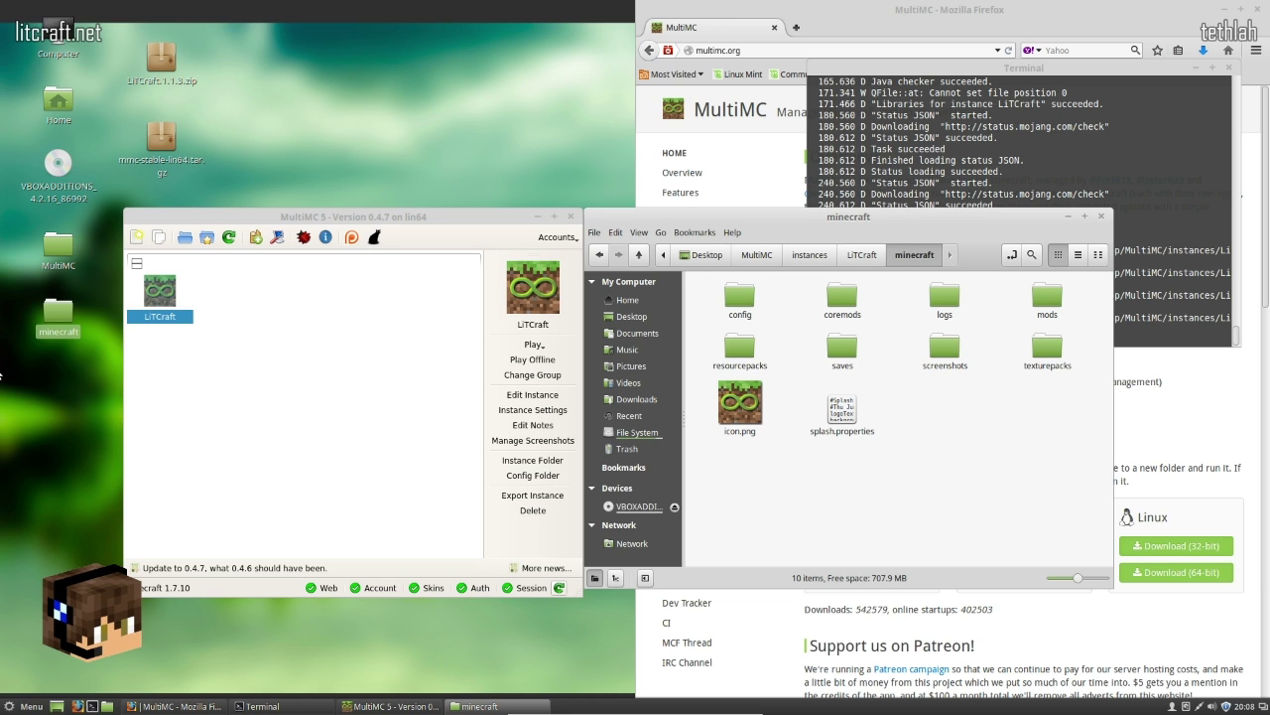
# Copy the config and mods folders from the desktop minecraft folder into the instance's minecraft folder, merging folders and replacing all conflicting files.
pyautogui.doubleClick(60, 316)
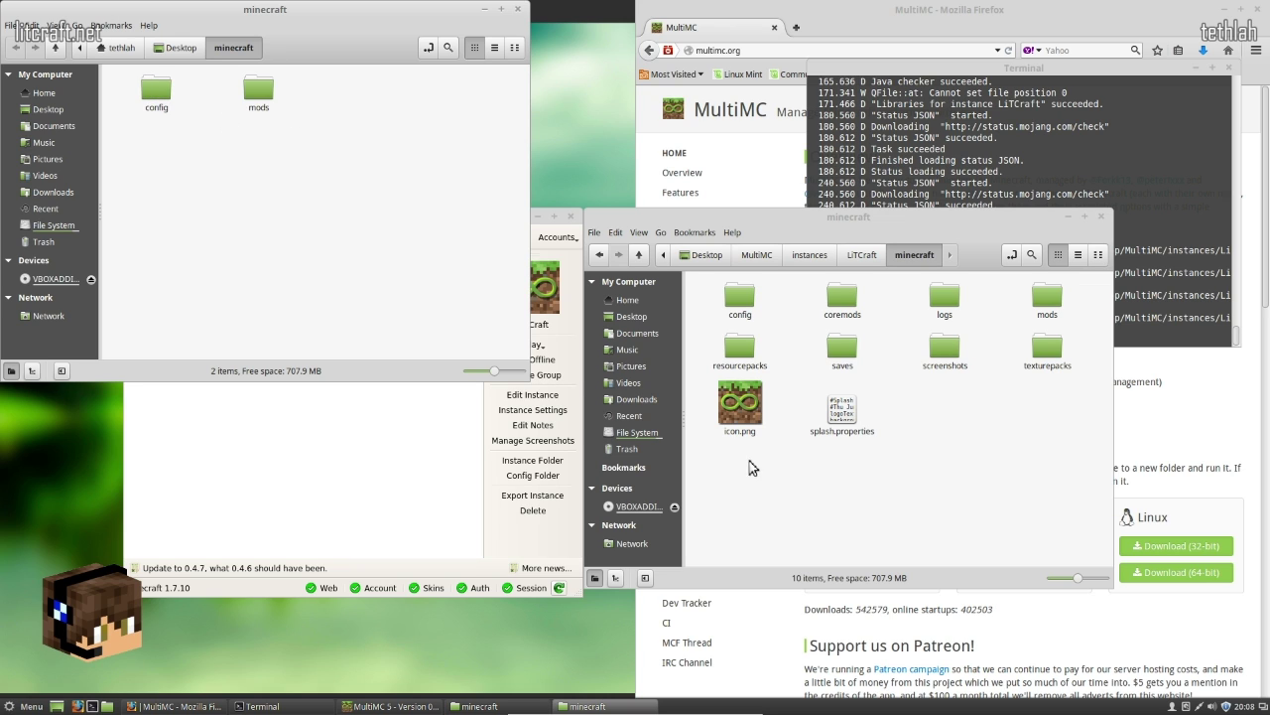
pyautogui.moveTo(328, 142); pyautogui.dragTo(957, 511)
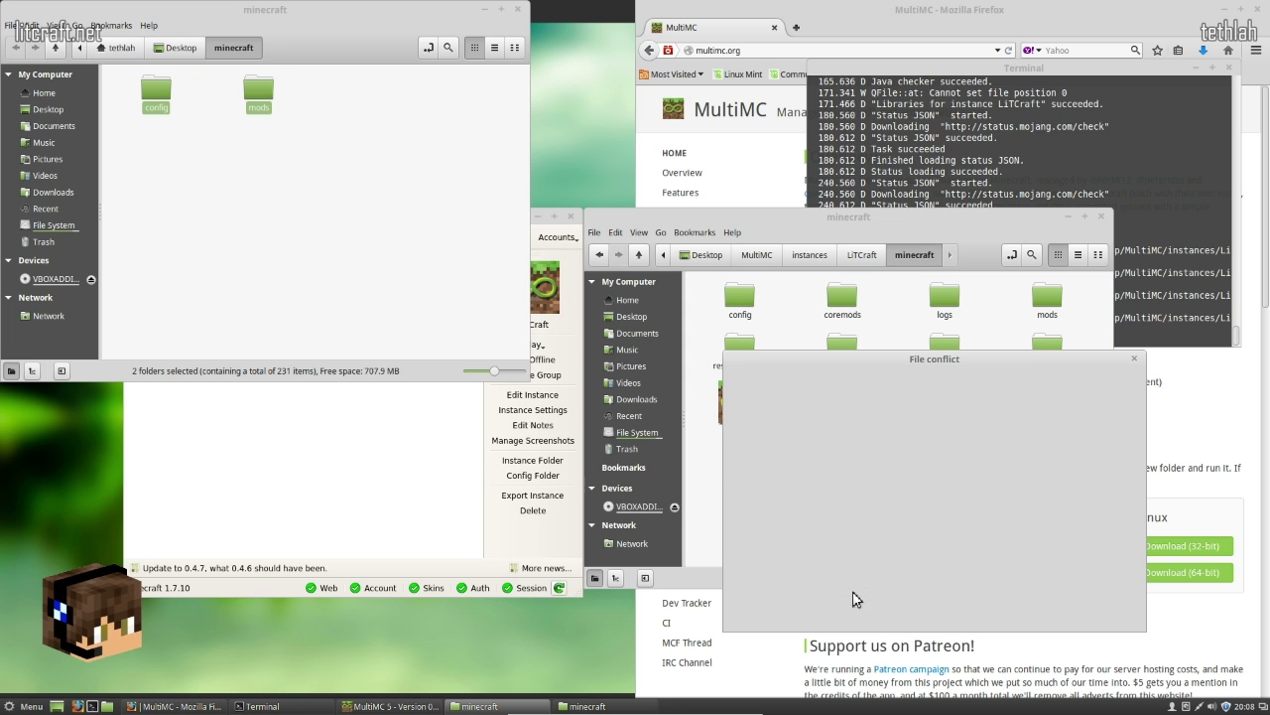
pyautogui.click(777, 579)
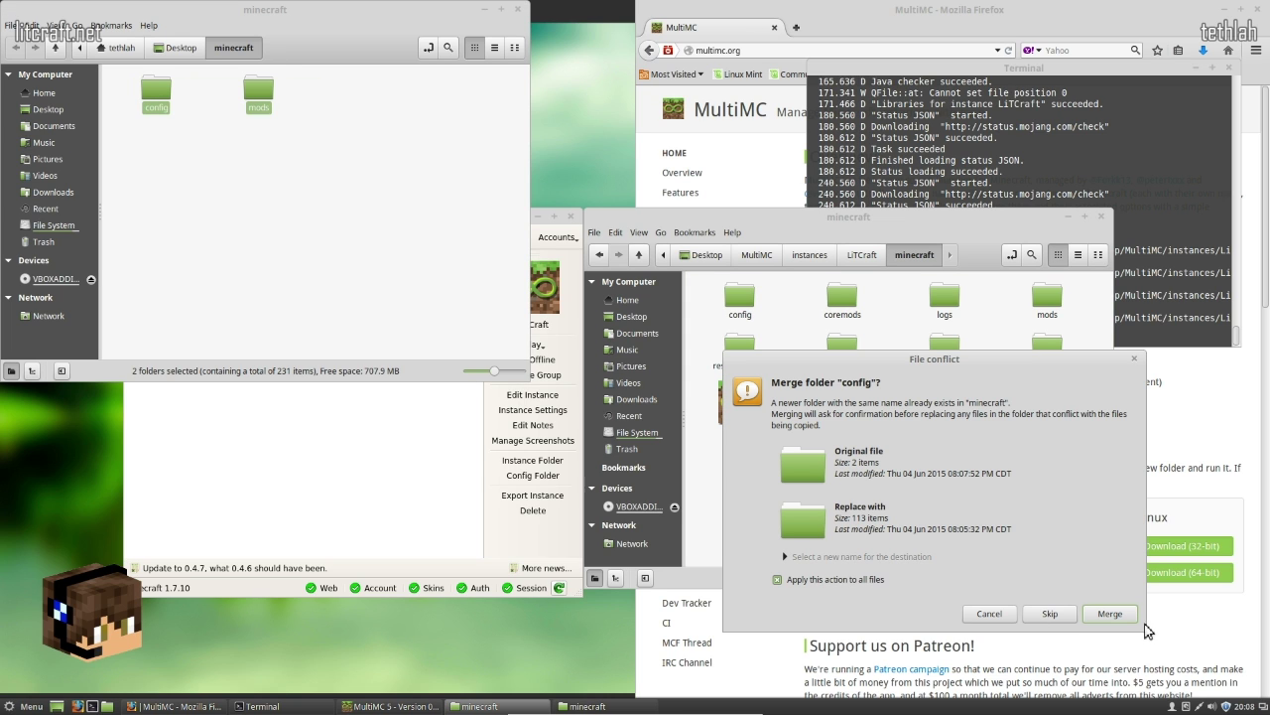
pyautogui.click(1121, 617)
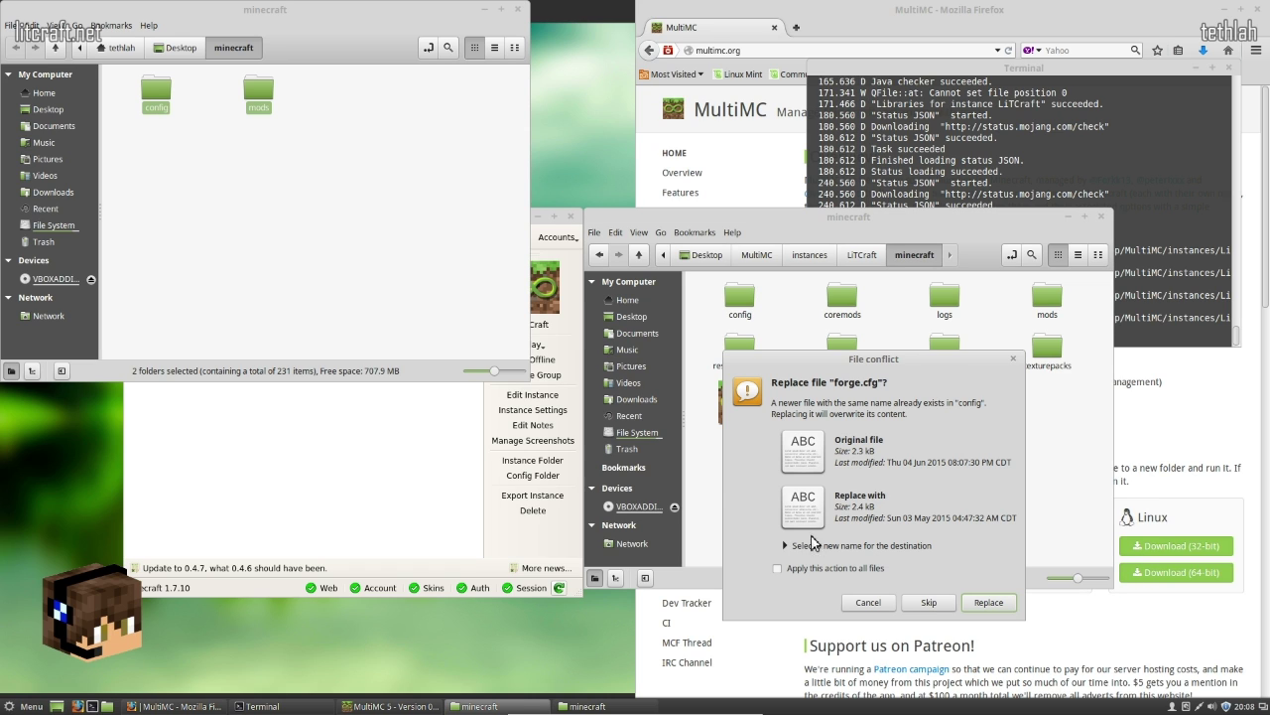
pyautogui.click(777, 568)
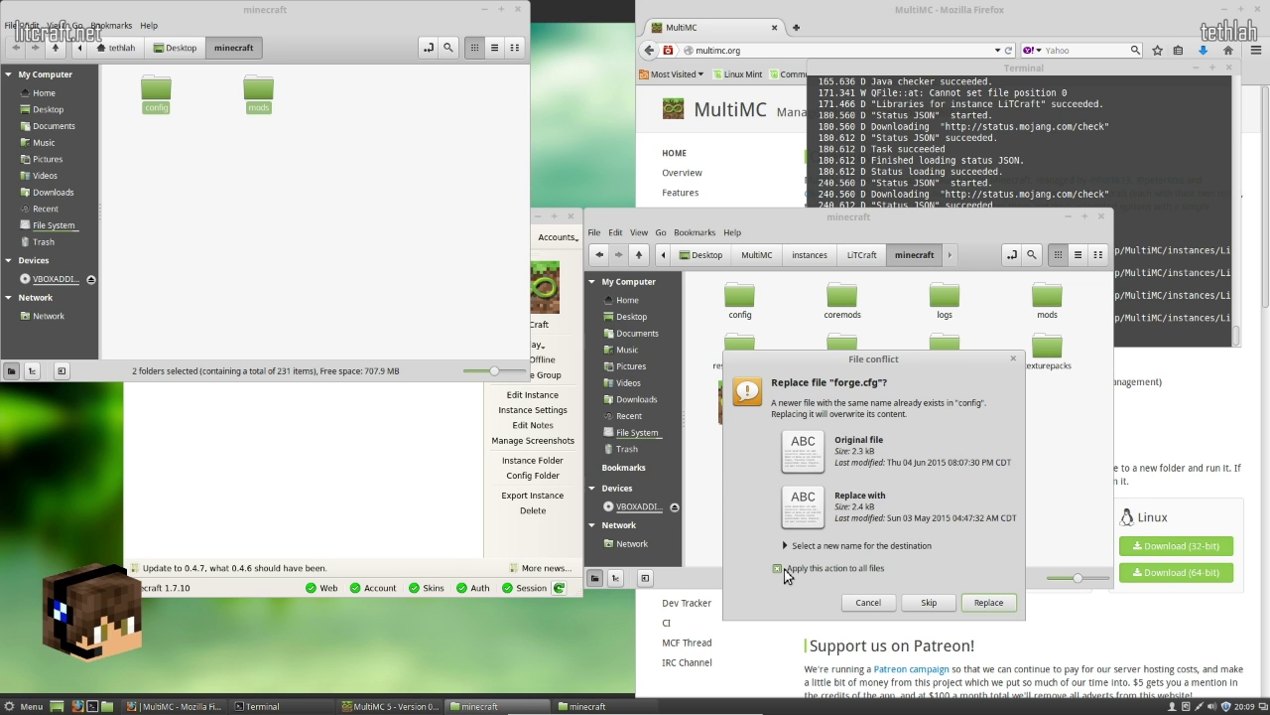
pyautogui.click(990, 603)
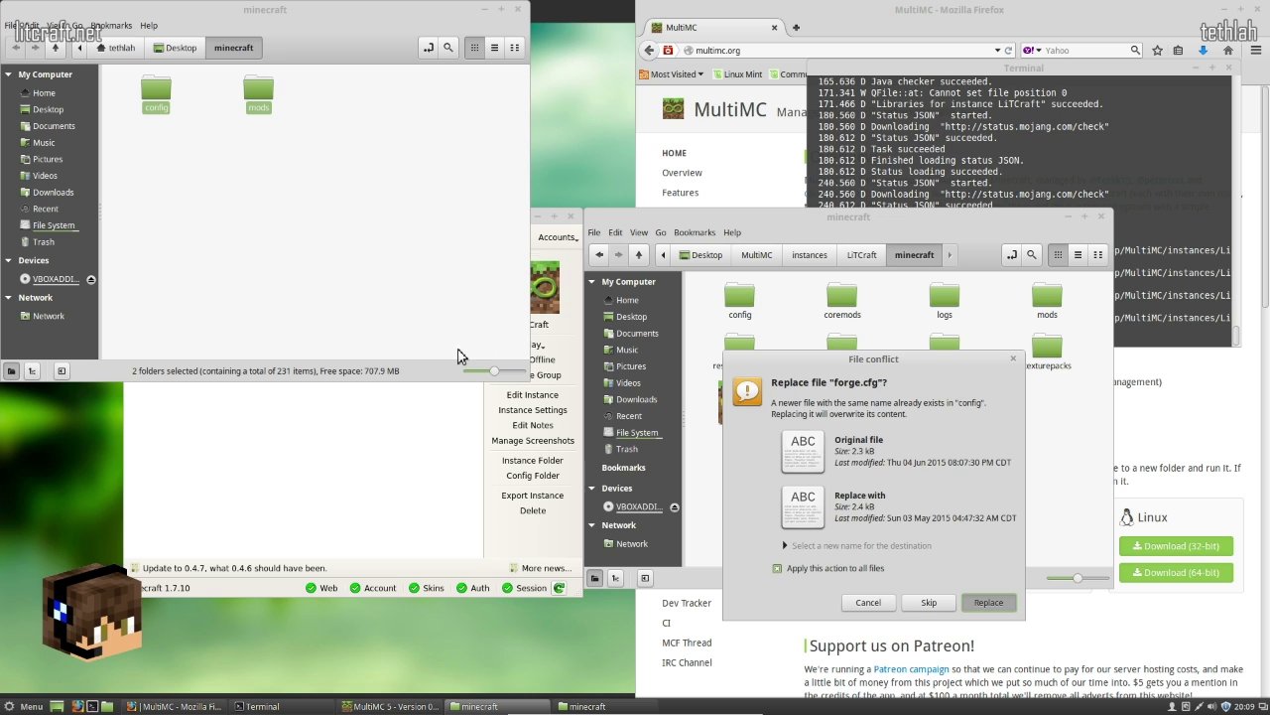
pyautogui.click(517, 9)
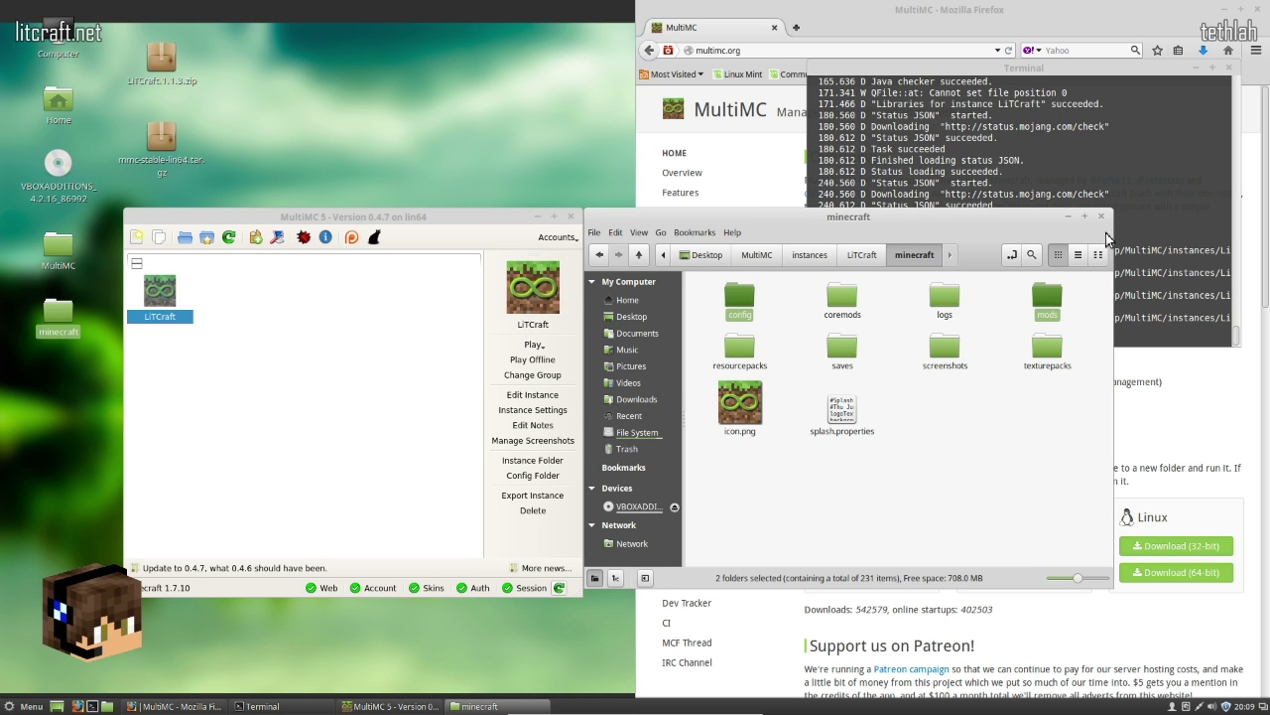
pyautogui.hotkey('ctrl', 'w')
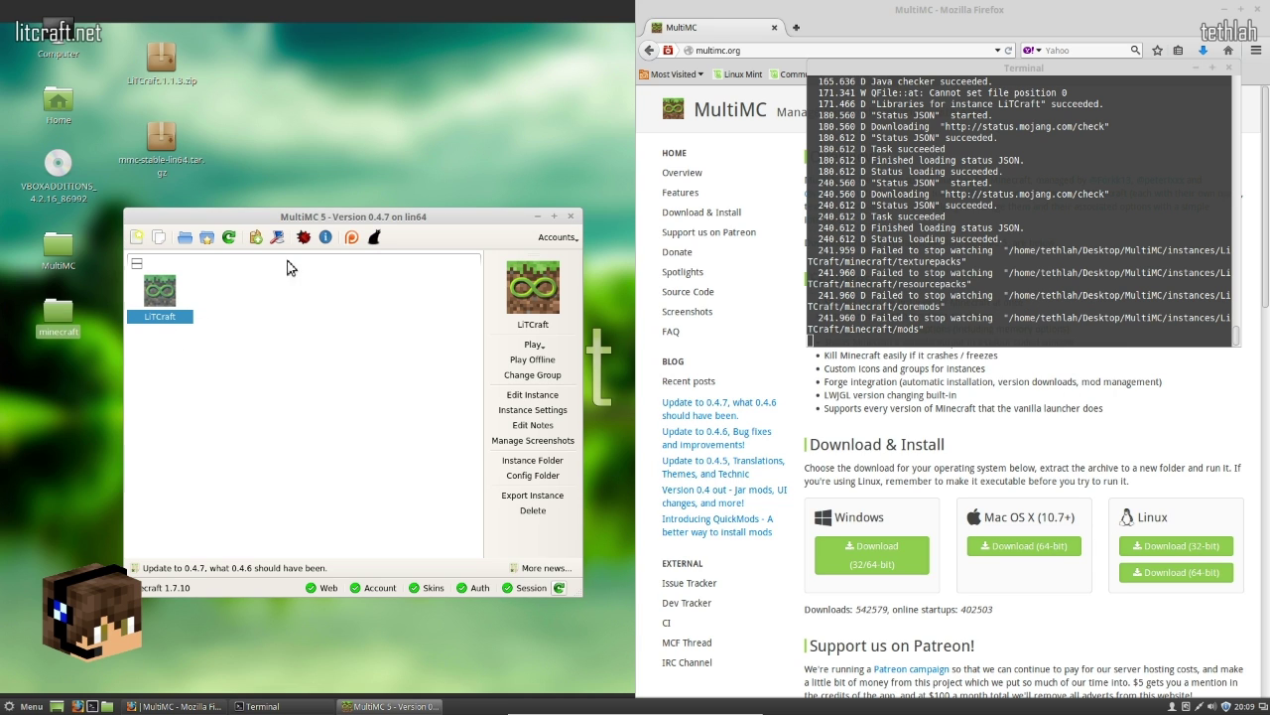
pyautogui.click(314, 152)
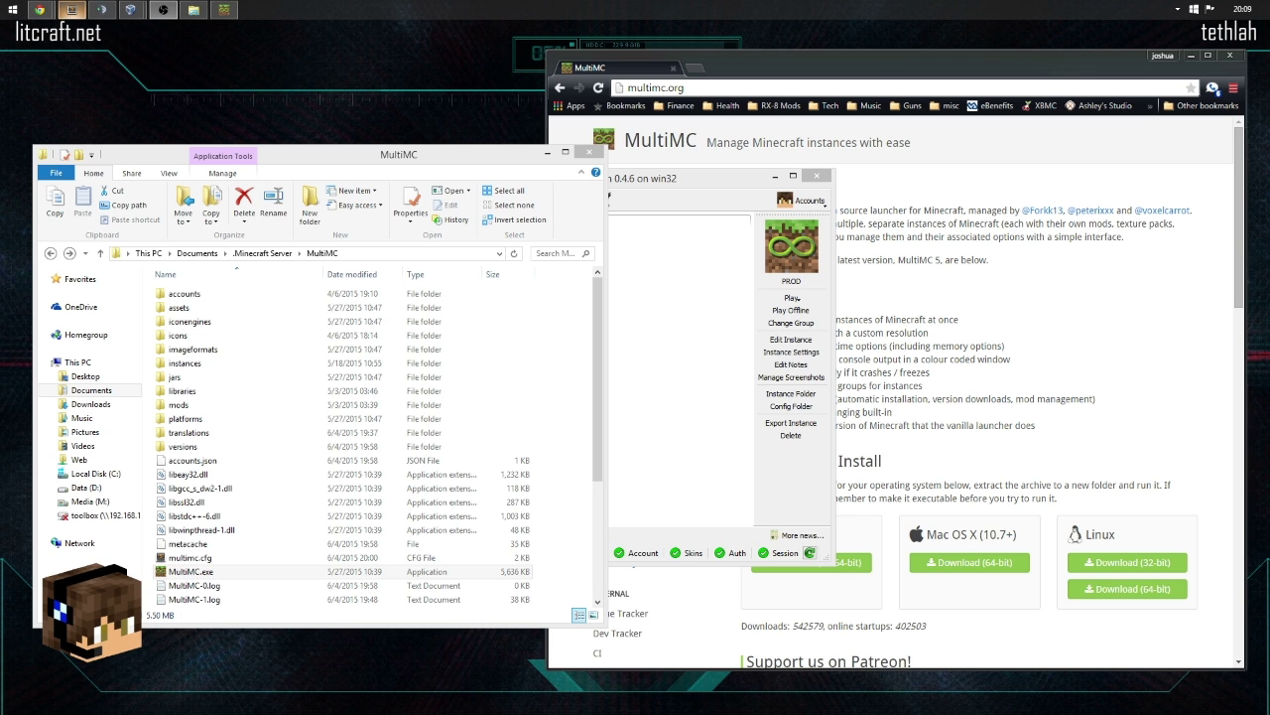
# Switch to MultiMC on the Windows desktop and launch the PROD instance.
pyautogui.click(719, 190)
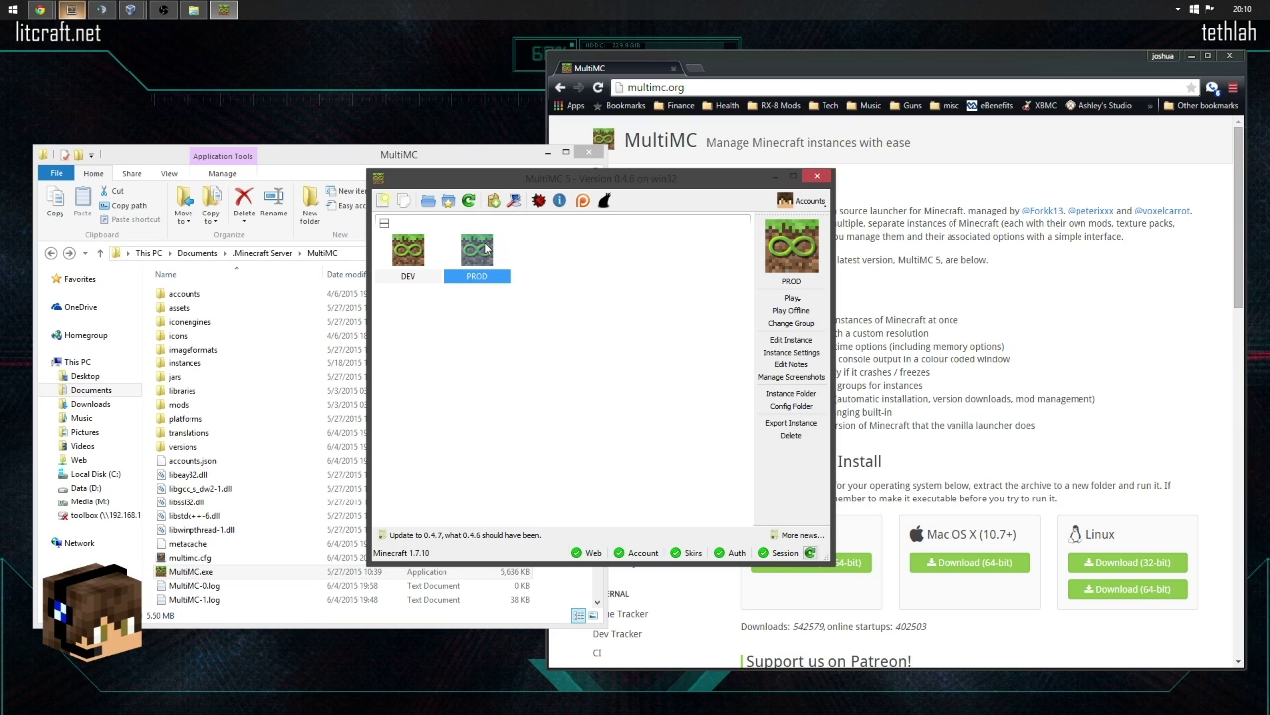
pyautogui.click(415, 256)
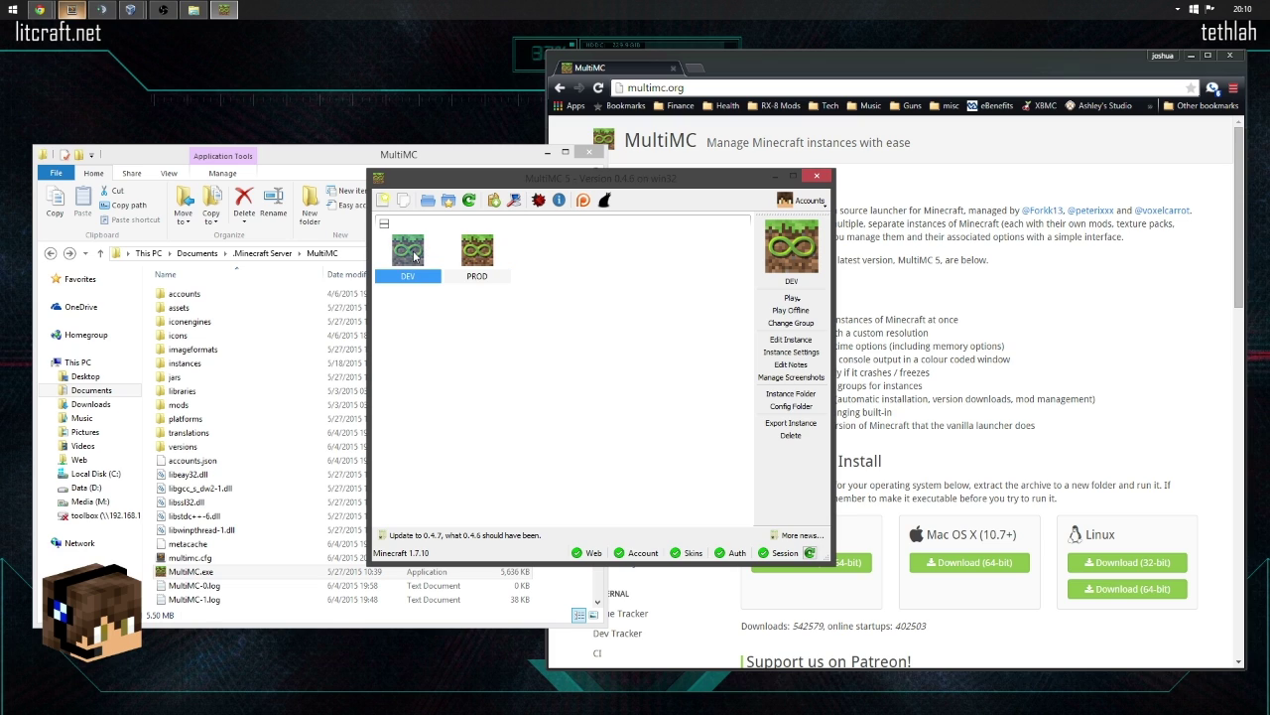
pyautogui.click(466, 260)
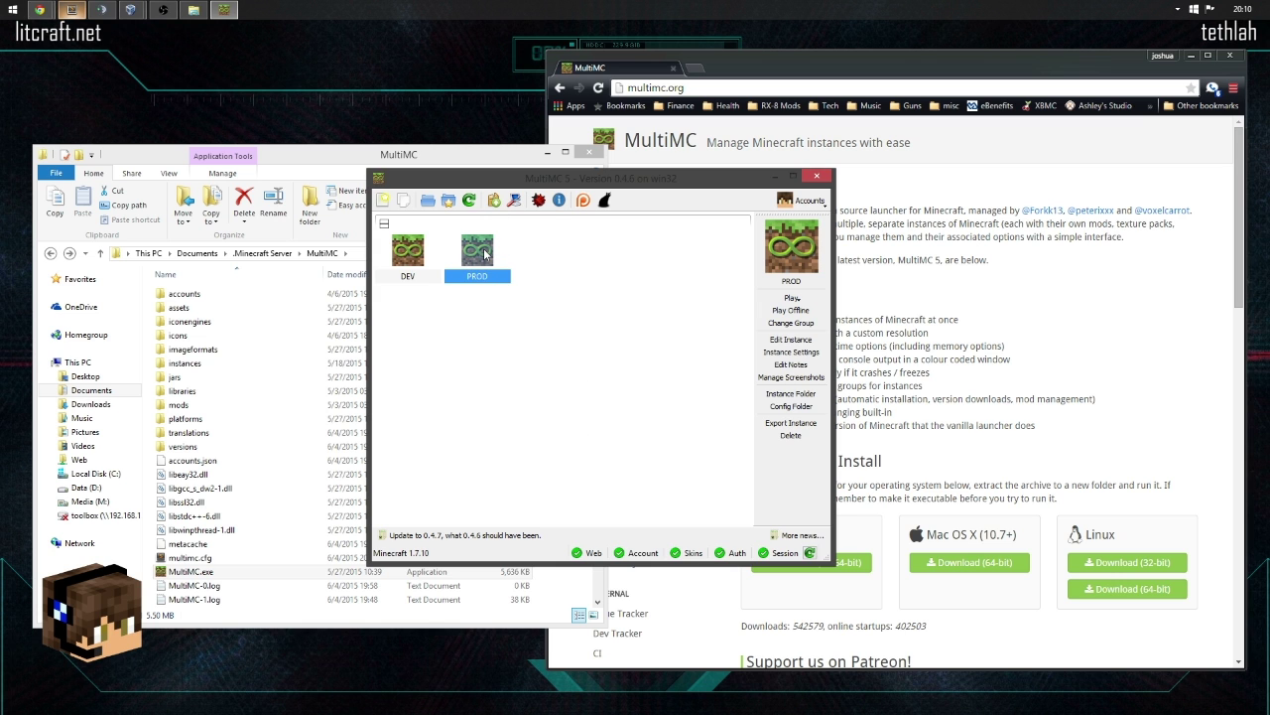
pyautogui.doubleClick(485, 254)
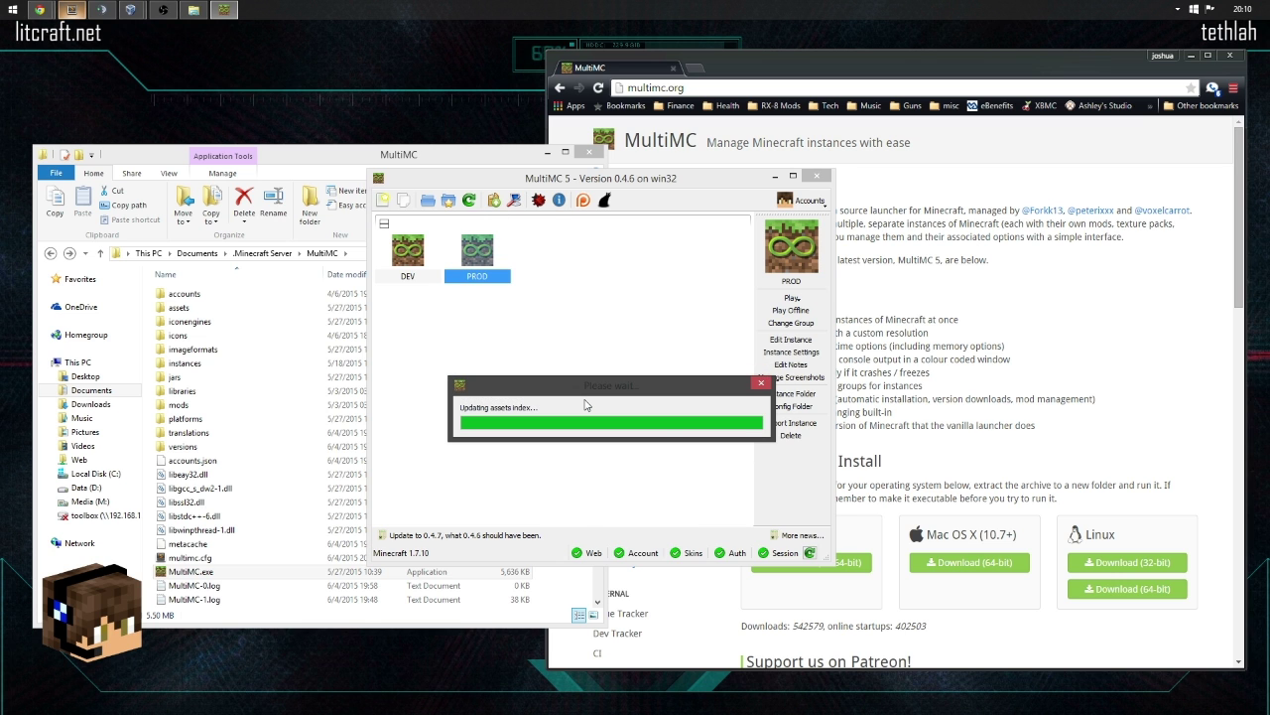